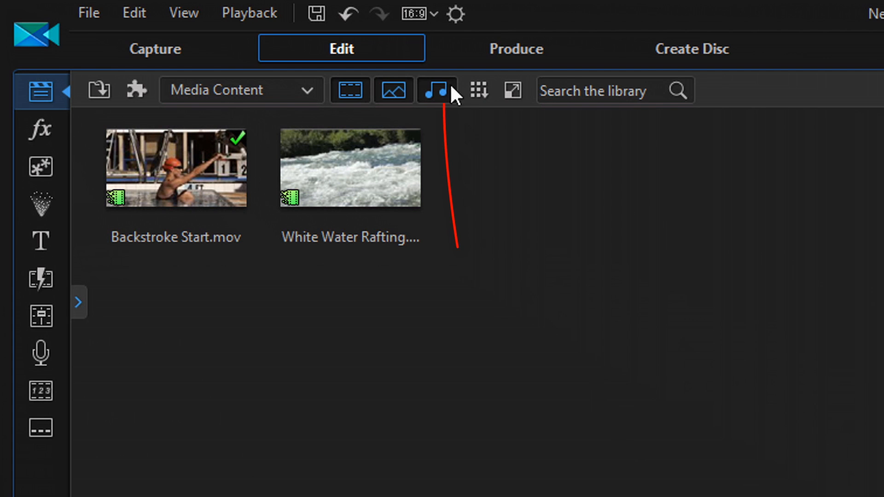
In the general preferences, set the timeline frame rate to 30 FPS (NTSC) and drop frame timecode to No.
{"action": "left_click", "coordinate": [455, 19]}
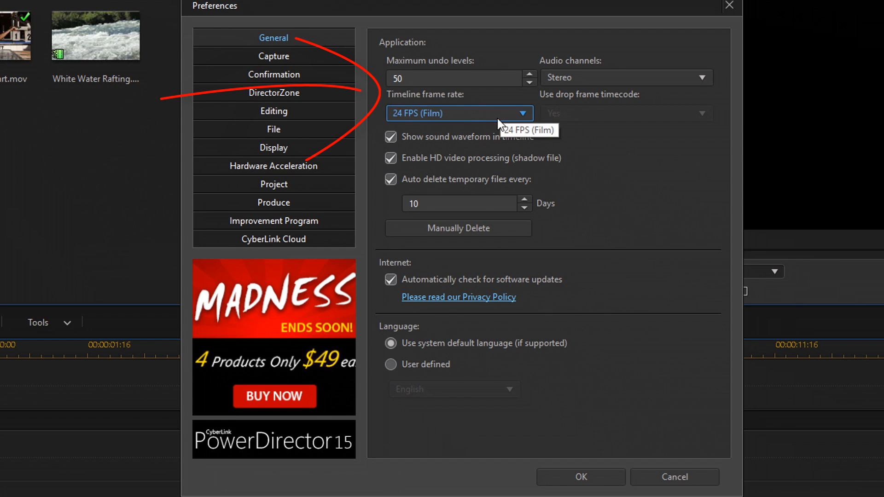
{"action": "left_click", "coordinate": [521, 112]}
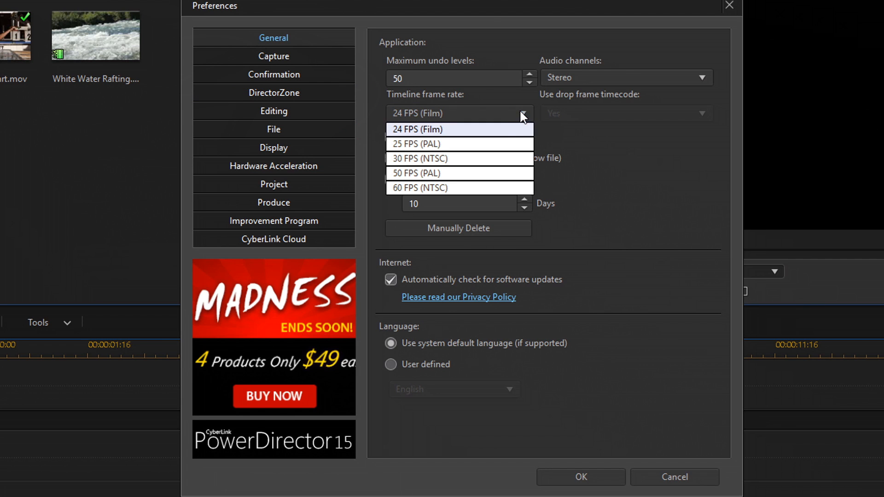
{"action": "left_click", "coordinate": [465, 161]}
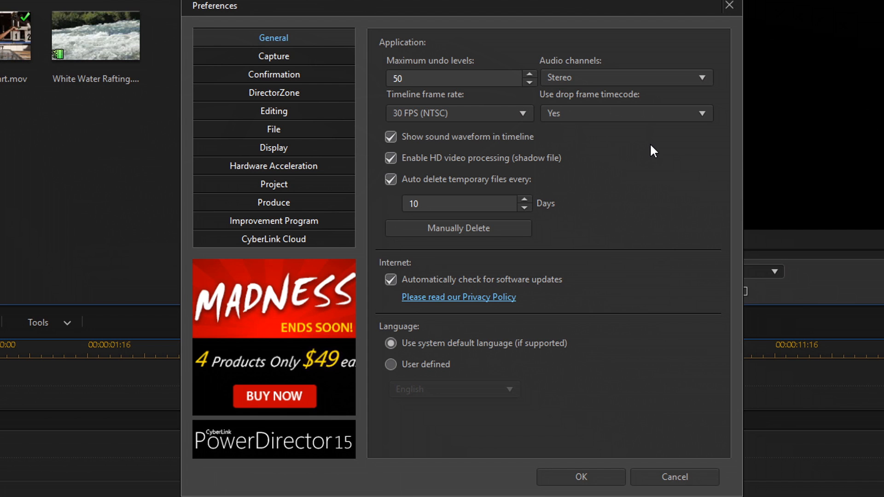
{"action": "left_click", "coordinate": [624, 119]}
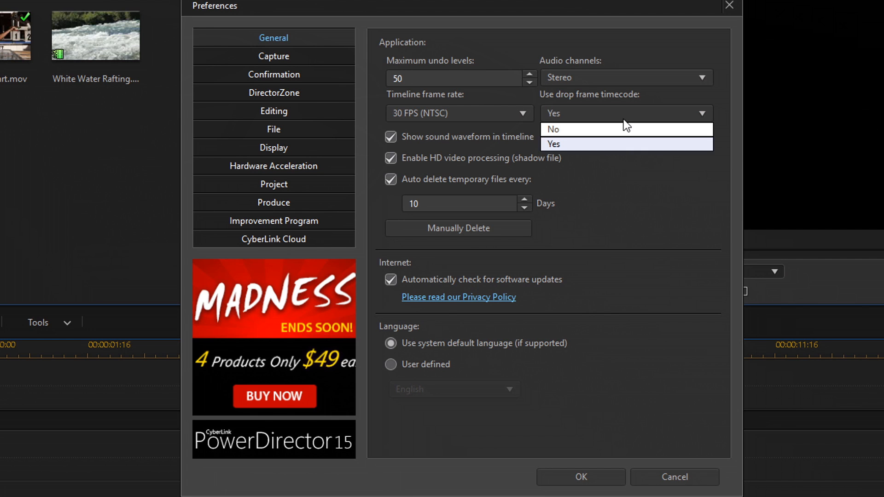
{"action": "left_click", "coordinate": [614, 131]}
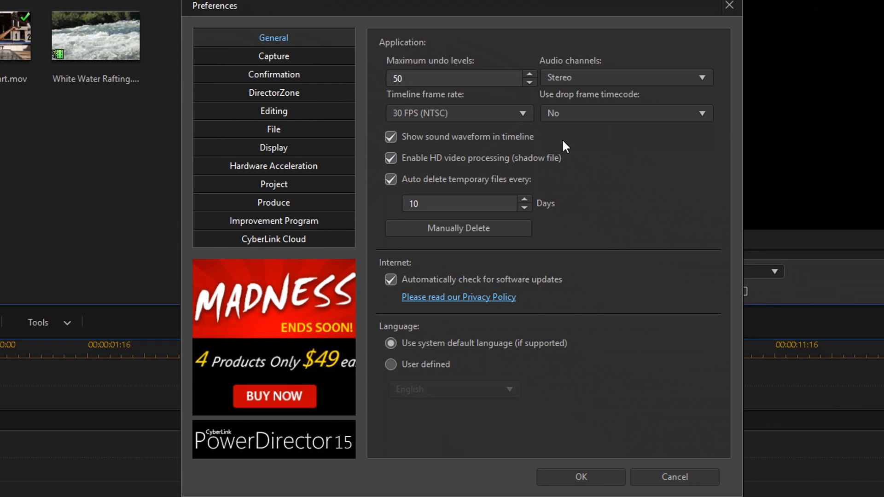
Set the timeline frame rate to 24 FPS (Film) and accept the preferences.
{"action": "left_click", "coordinate": [524, 115]}
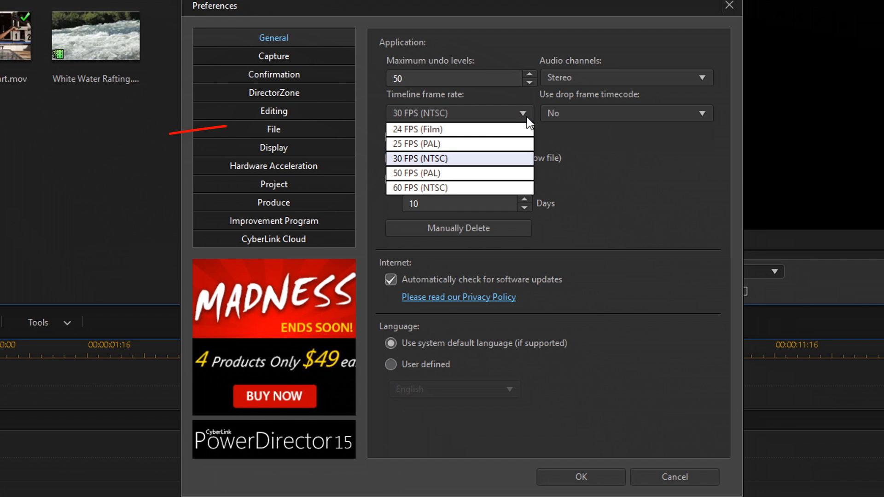
{"action": "left_click", "coordinate": [440, 131]}
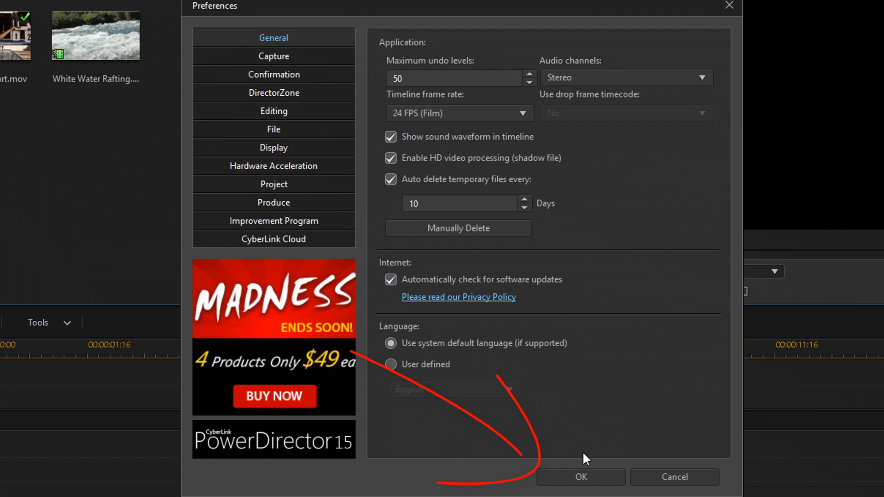
{"action": "left_click", "coordinate": [581, 477]}
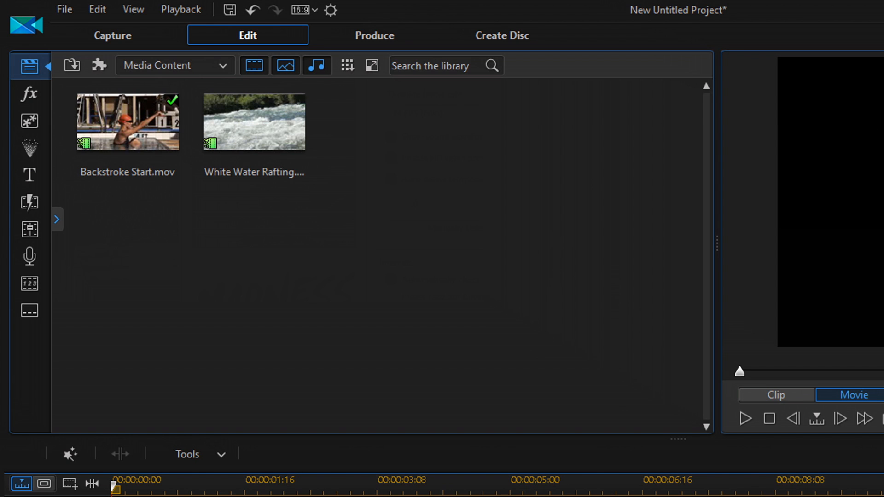
Check the file properties of Backstroke Start.mov, including its frame rate, and close them.
{"action": "left_click", "coordinate": [118, 138]}
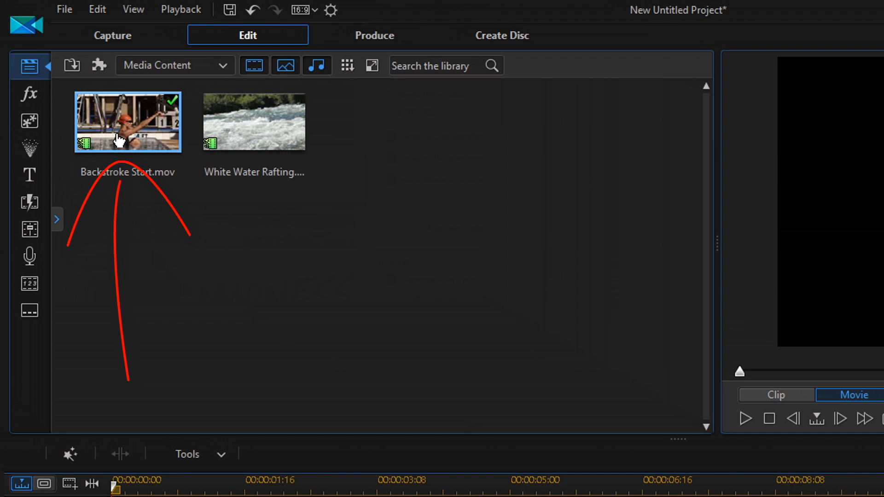
{"action": "right_click", "coordinate": [117, 134]}
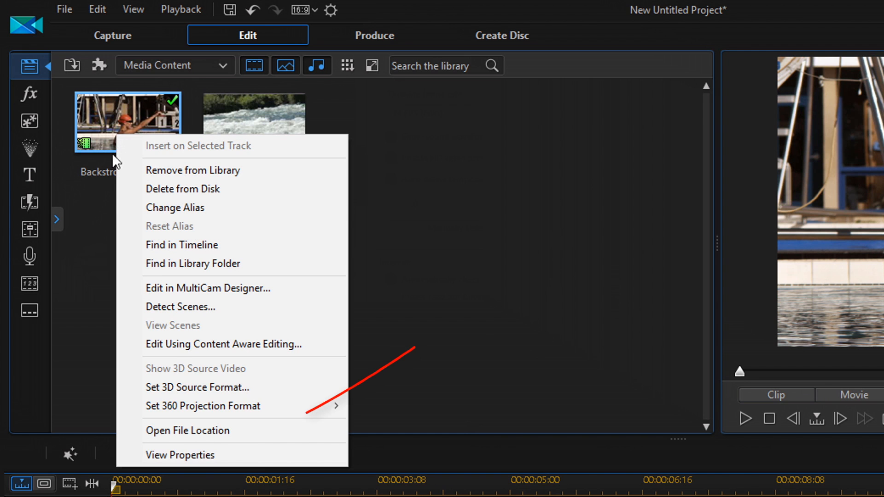
{"action": "left_click", "coordinate": [217, 455]}
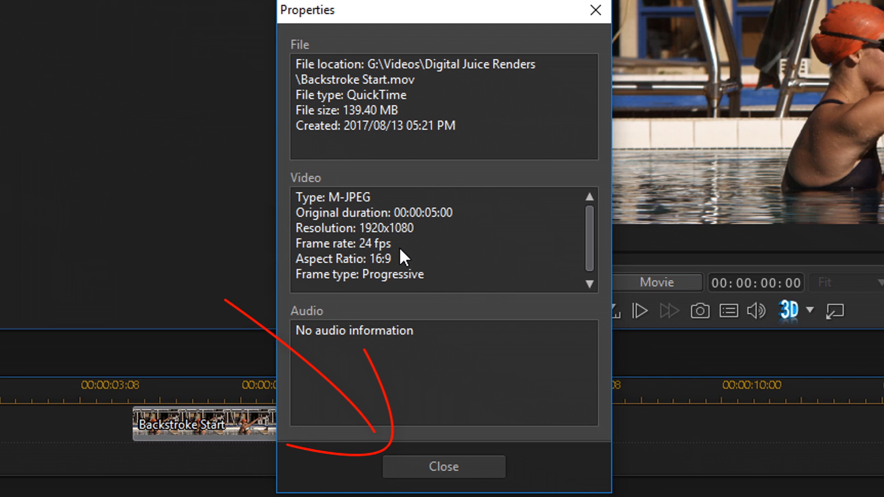
{"action": "left_click", "coordinate": [448, 461]}
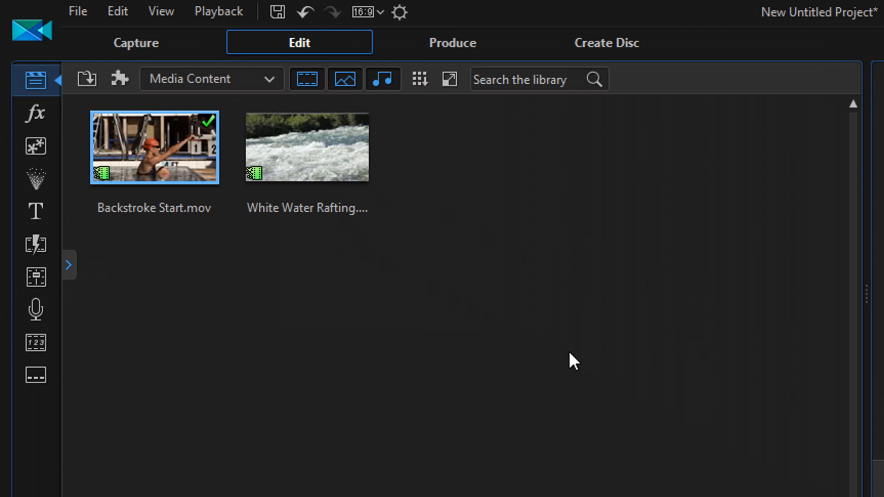
Add the Time Stamp effect from Text Masking to the effect track, aligned with the start of the Backstroke Start clip.
{"action": "left_click", "coordinate": [35, 118]}
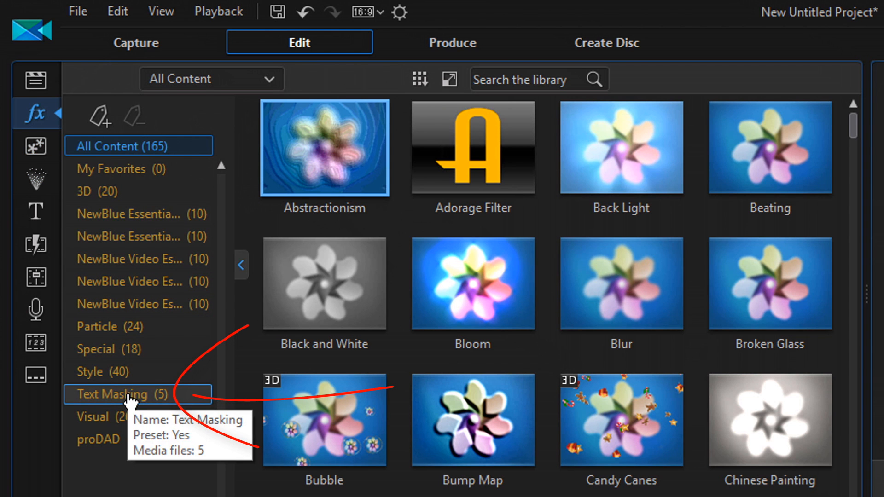
{"action": "left_click", "coordinate": [131, 397]}
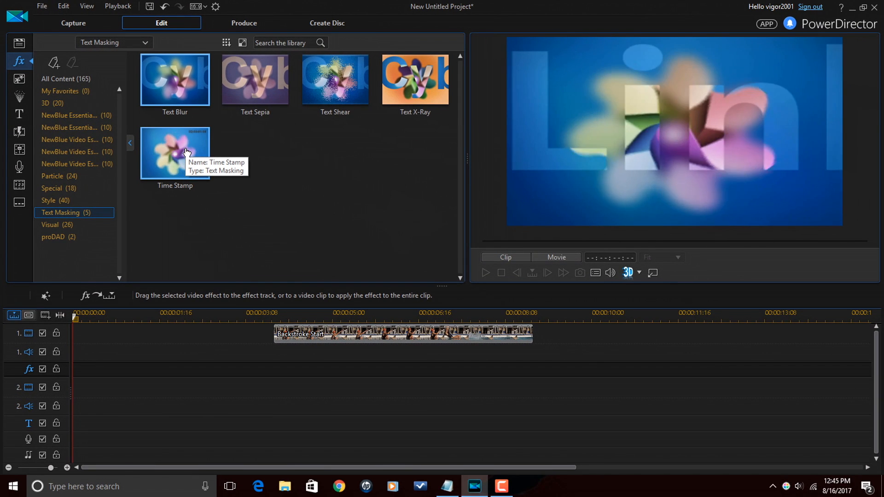
{"action": "left_click_drag", "start_coordinate": [186, 151], "coordinate": [283, 340]}
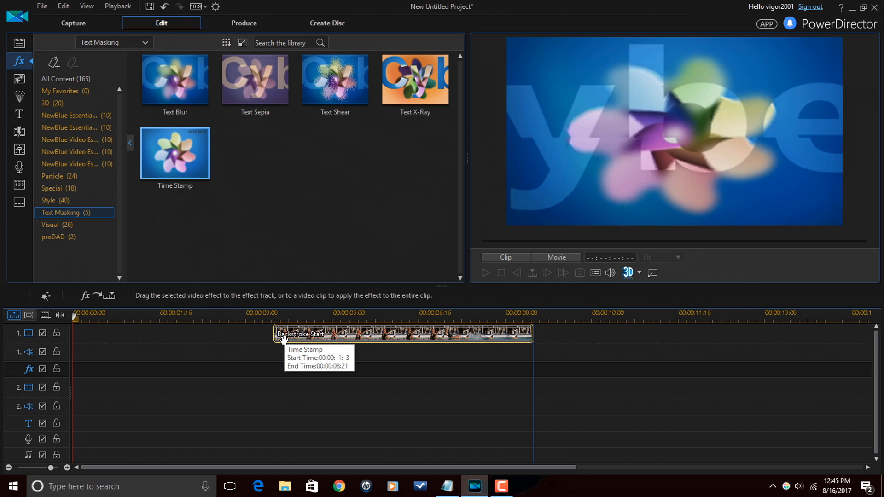
{"action": "left_click_drag", "start_coordinate": [283, 339], "coordinate": [276, 370]}
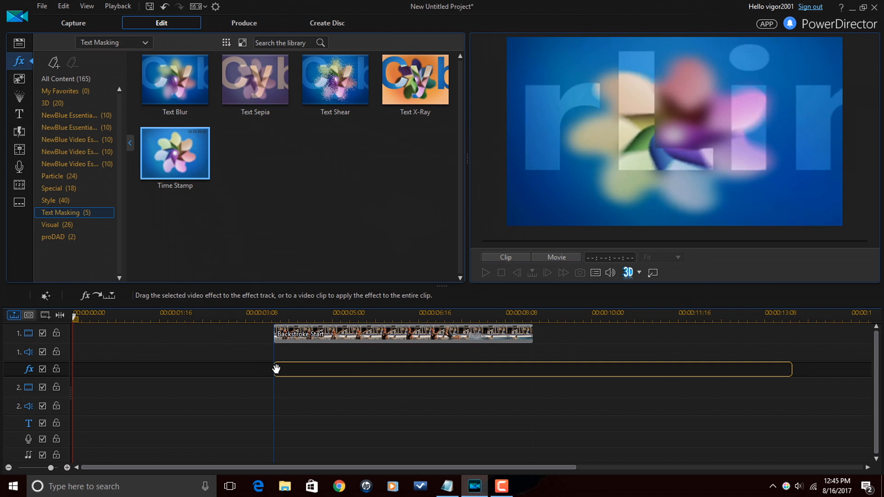
{"action": "left_click_drag", "start_coordinate": [276, 369], "coordinate": [277, 369]}
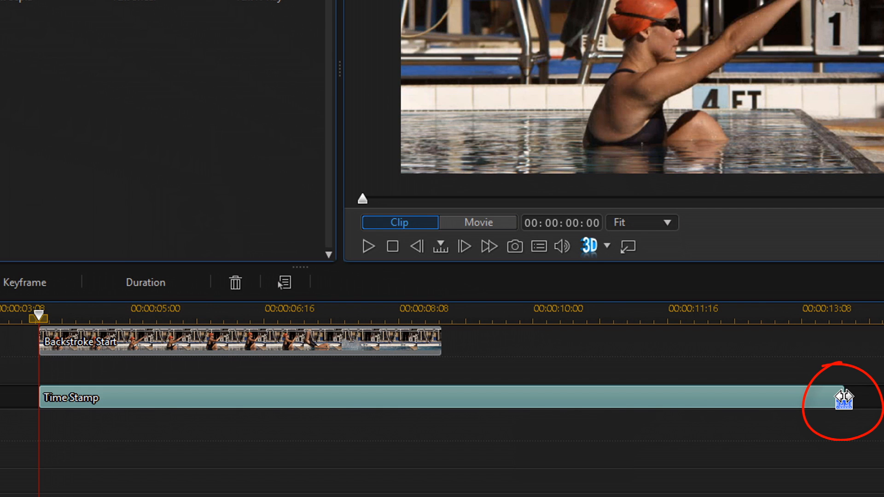
Trim the end of the Time Stamp effect to 00:00:08:21, giving it the clip's 00:00:05:00 duration.
{"action": "left_click_drag", "start_coordinate": [844, 397], "coordinate": [459, 397]}
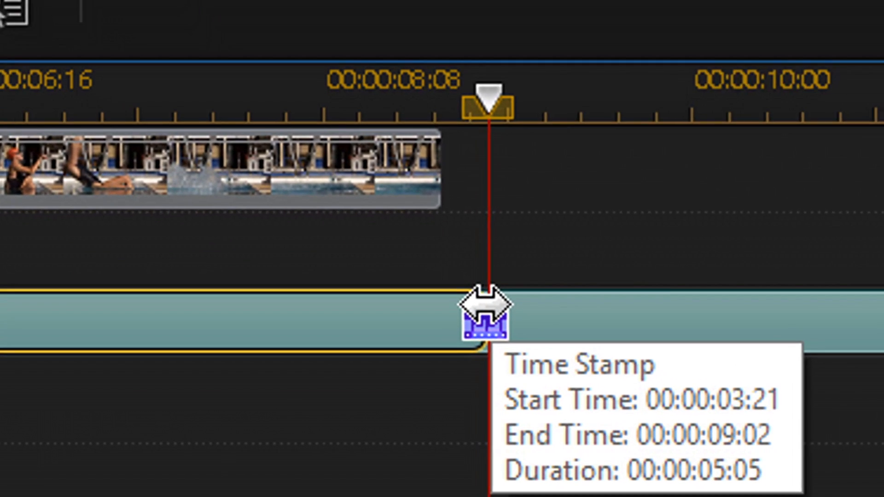
{"action": "left_click_drag", "start_coordinate": [485, 305], "coordinate": [456, 305]}
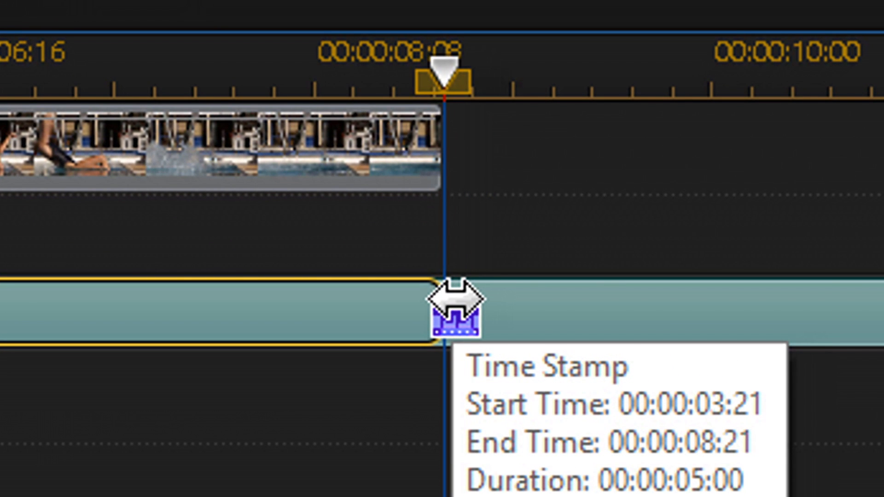
{"action": "left_click_drag", "start_coordinate": [456, 300], "coordinate": [456, 305]}
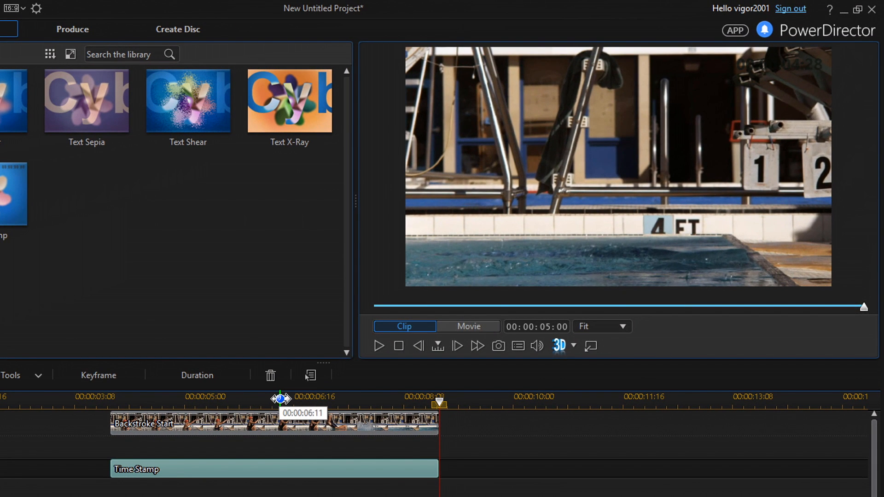
Split both the Backstroke Start clip and the Time Stamp effect at 00:00:06:12 on the timeline.
{"action": "left_click", "coordinate": [280, 399]}
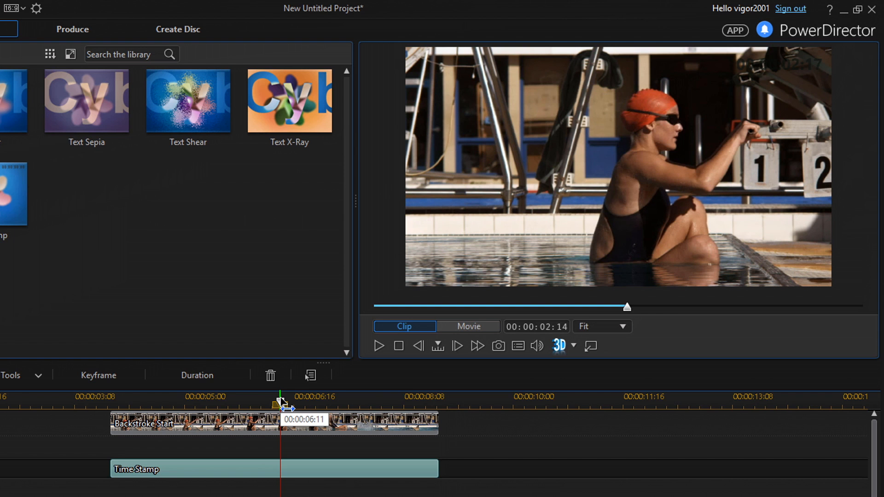
{"action": "left_click", "coordinate": [455, 347]}
{"action": "left_click", "coordinate": [456, 346]}
{"action": "left_click", "coordinate": [457, 346]}
{"action": "left_click", "coordinate": [458, 346]}
{"action": "left_click", "coordinate": [458, 348]}
{"action": "left_click", "coordinate": [458, 347]}
{"action": "left_click", "coordinate": [419, 344]}
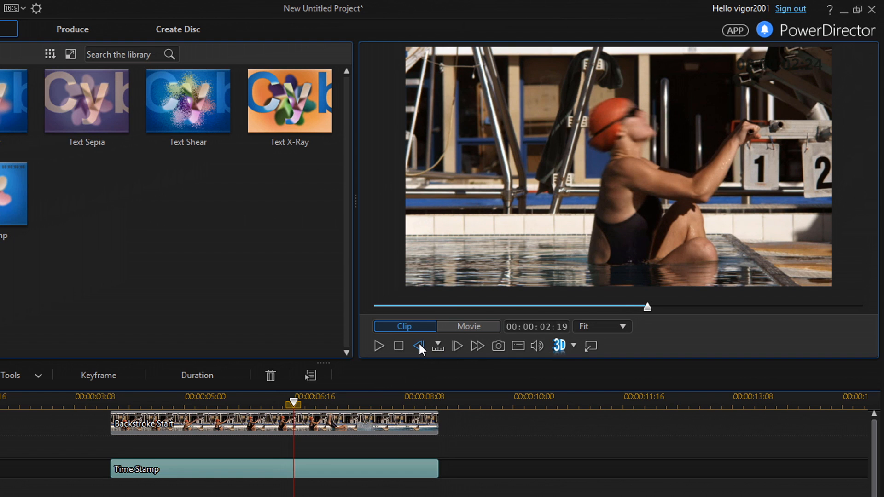
{"action": "left_click", "coordinate": [419, 344]}
{"action": "left_click", "coordinate": [419, 344]}
{"action": "left_click", "coordinate": [420, 344]}
{"action": "left_click", "coordinate": [419, 346]}
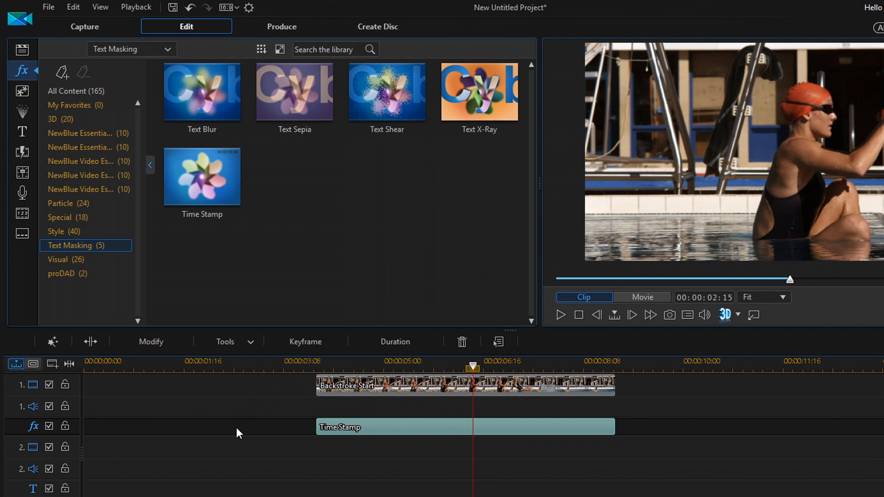
{"action": "left_click", "coordinate": [224, 468]}
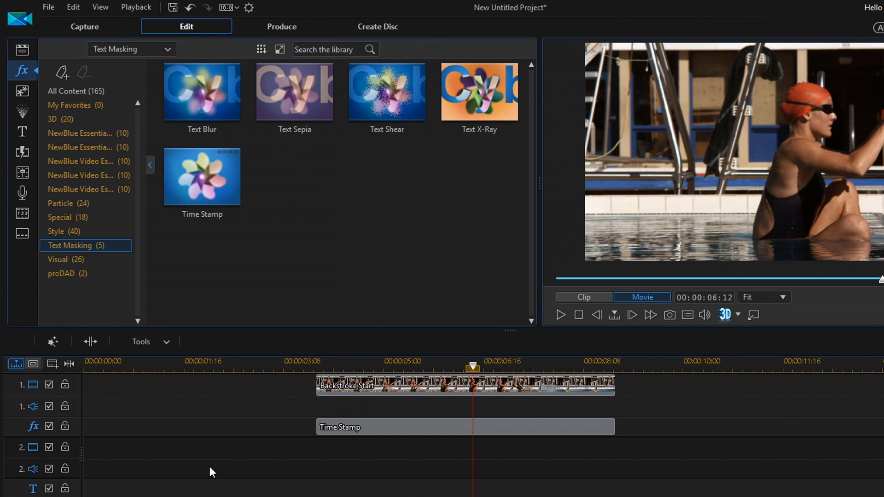
{"action": "left_click", "coordinate": [96, 340]}
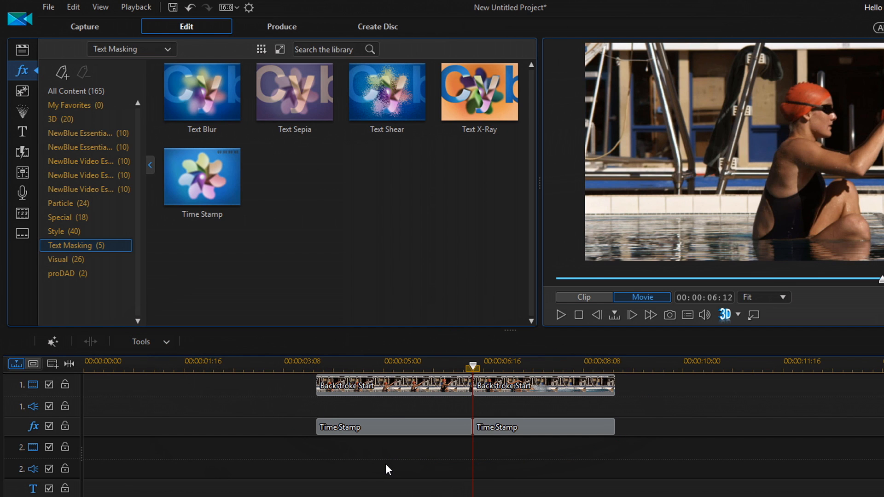
Open the first Time Stamp segment's position settings and move the timecode to the lower-right area of the video frame.
{"action": "left_click", "coordinate": [395, 426]}
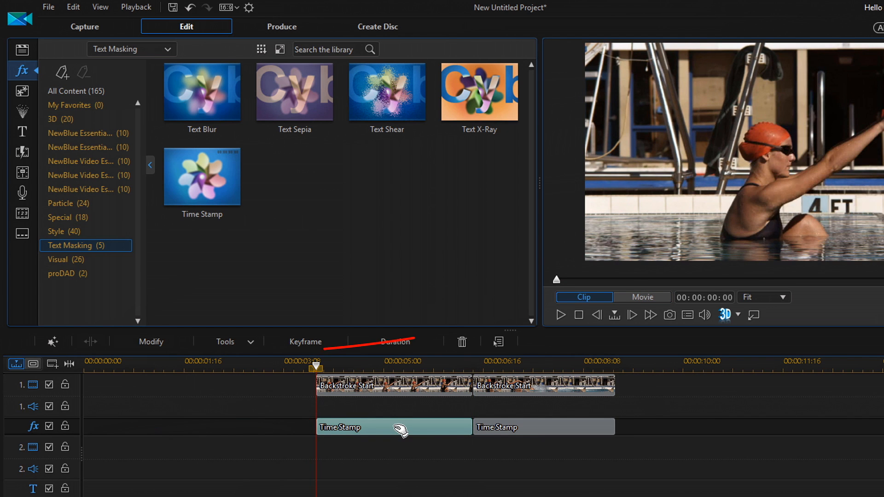
{"action": "left_click", "coordinate": [159, 345]}
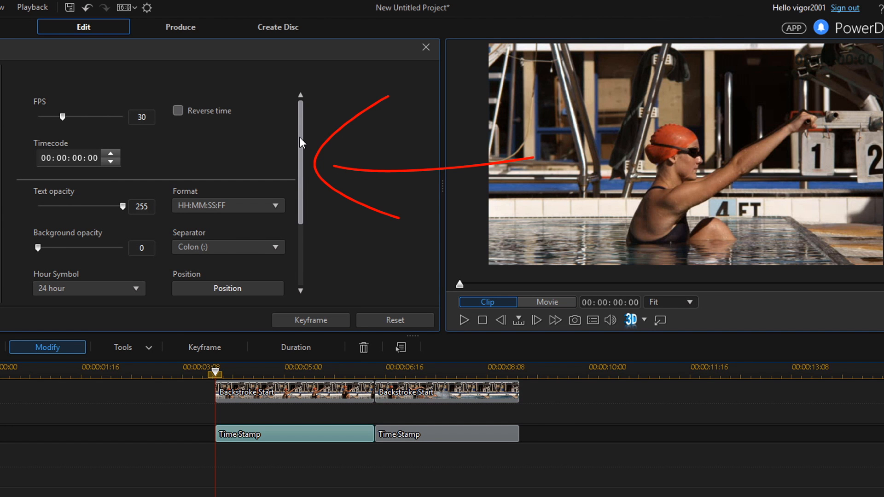
{"action": "left_click_drag", "start_coordinate": [300, 138], "coordinate": [296, 219]}
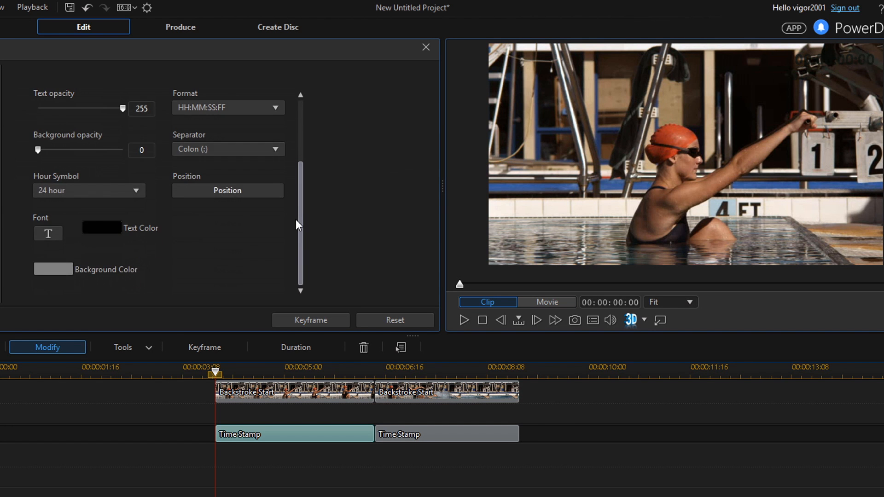
{"action": "left_click", "coordinate": [231, 189]}
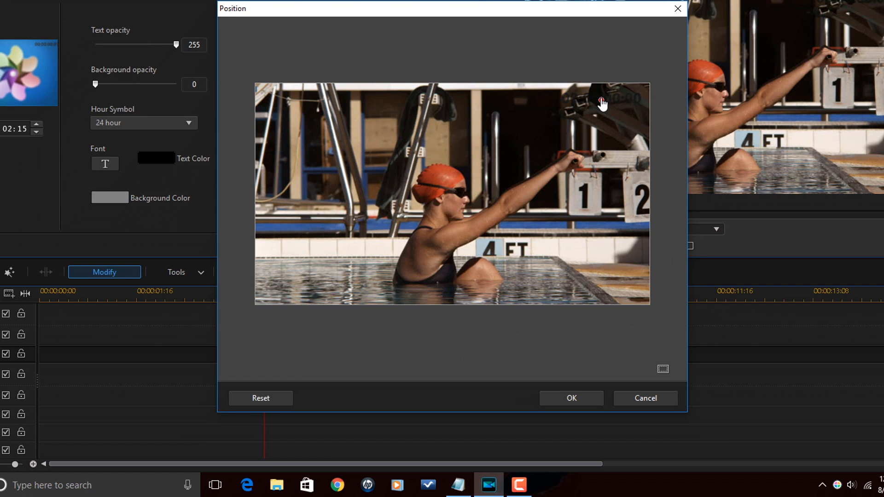
{"action": "left_click_drag", "start_coordinate": [601, 99], "coordinate": [589, 280]}
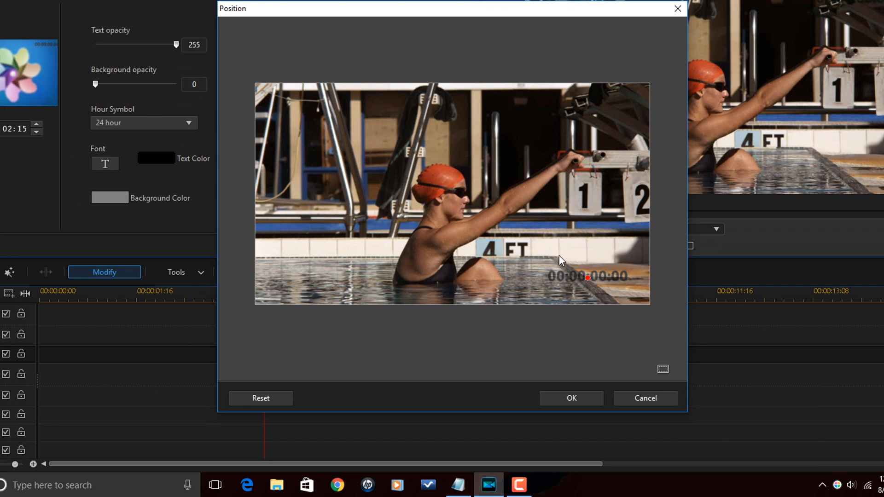
Turn on the TV Safe Zone and shift the timecode so it sits inside the safe area's lower-right corner.
{"action": "left_click", "coordinate": [665, 367]}
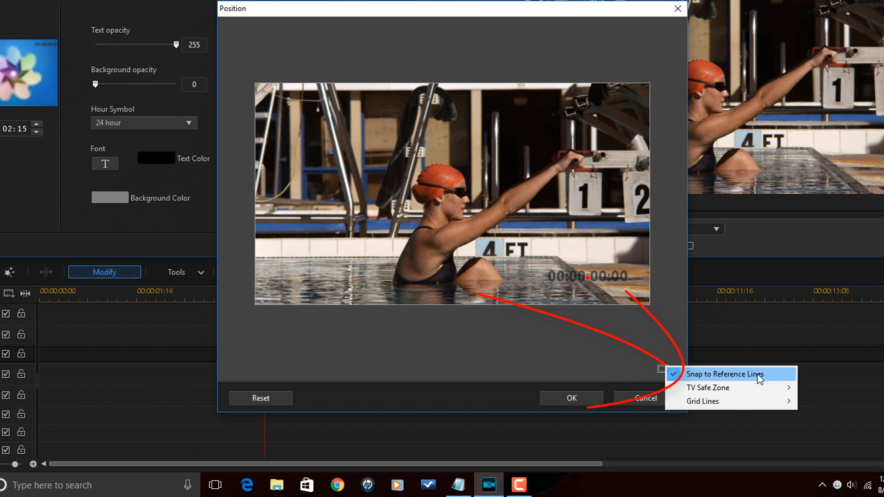
{"action": "mouse_move", "coordinate": [755, 388]}
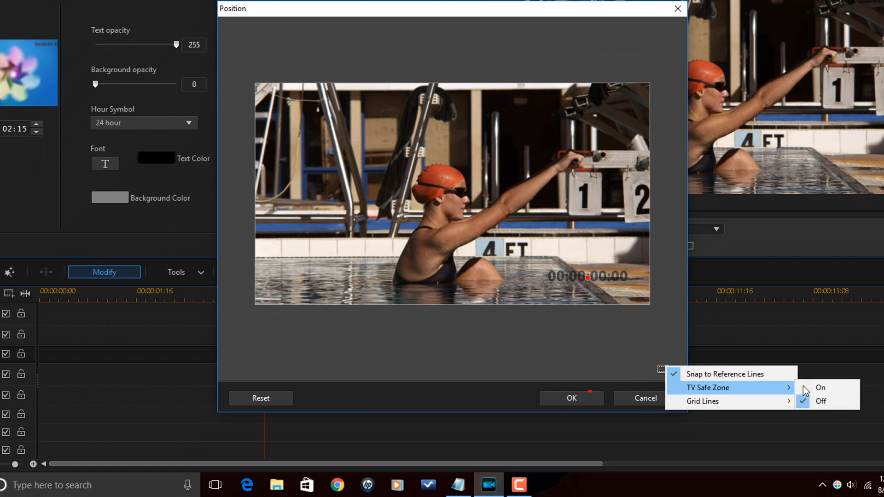
{"action": "left_click", "coordinate": [836, 388]}
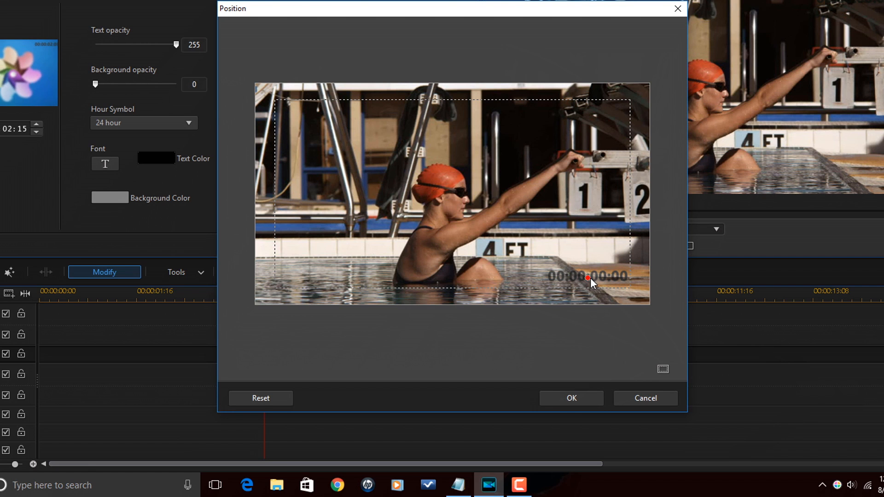
{"action": "left_click_drag", "start_coordinate": [588, 279], "coordinate": [583, 284]}
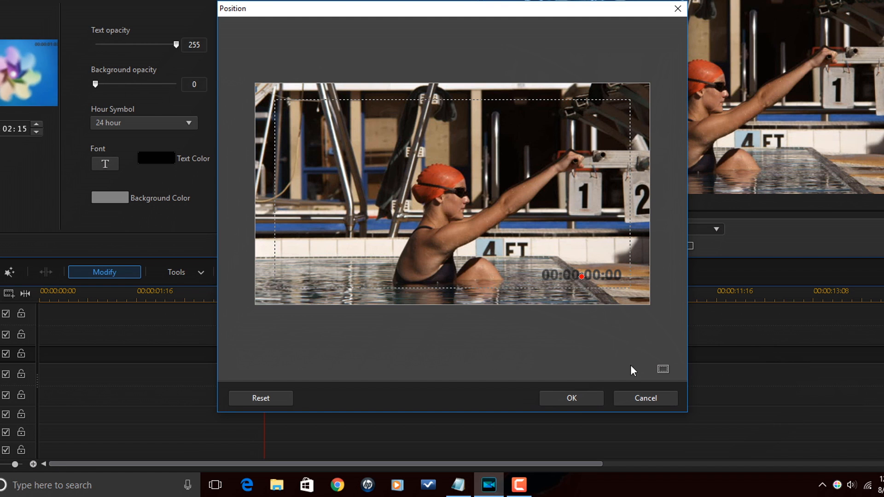
Turn off the TV Safe Zone guide and accept the timecode's new position.
{"action": "left_click", "coordinate": [663, 370]}
{"action": "mouse_move", "coordinate": [730, 397]}
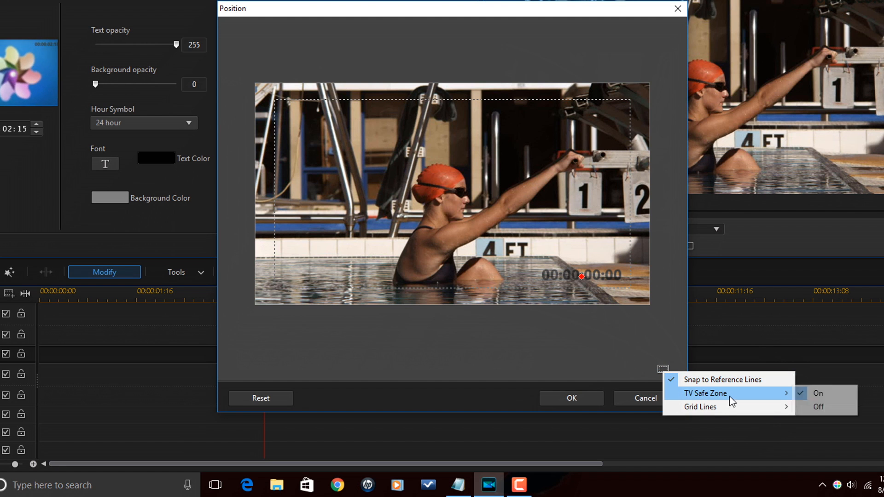
{"action": "left_click", "coordinate": [818, 408]}
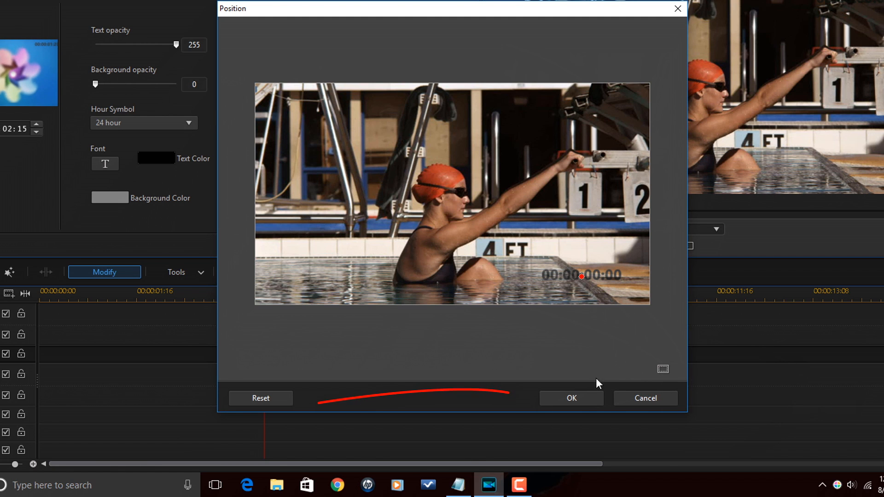
{"action": "left_click", "coordinate": [571, 398]}
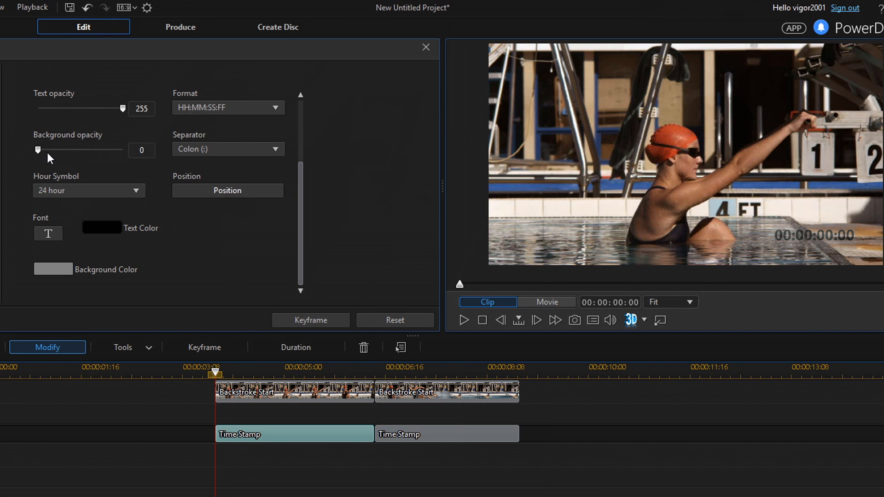
Raise the background opacity of the first Time Stamp segment to 255.
{"action": "left_click_drag", "start_coordinate": [38, 151], "coordinate": [77, 150]}
{"action": "left_click", "coordinate": [112, 151]}
{"action": "mouse_move", "coordinate": [163, 150]}
{"action": "left_mouse_down"}
{"action": "mouse_move", "coordinate": [172, 150]}
{"action": "mouse_move", "coordinate": [158, 162]}
{"action": "left_mouse_up"}
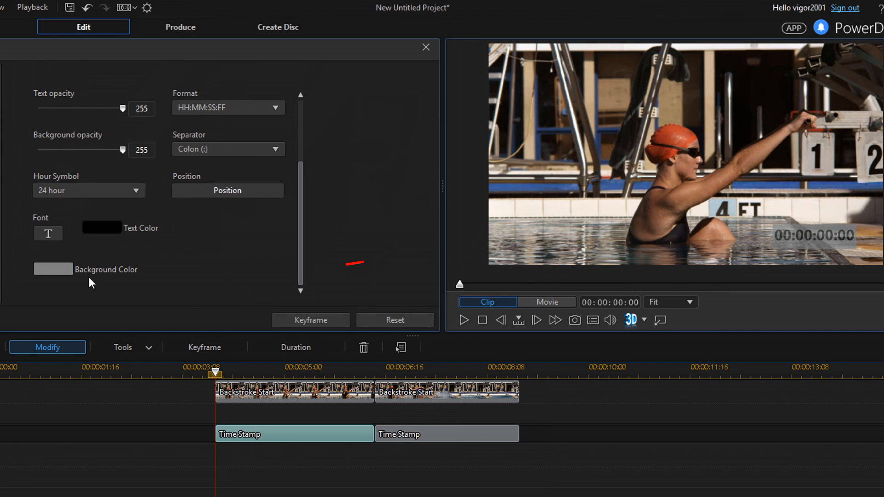
Try a red background color behind the timecode, and restore the medium grey.
{"action": "left_click", "coordinate": [55, 270]}
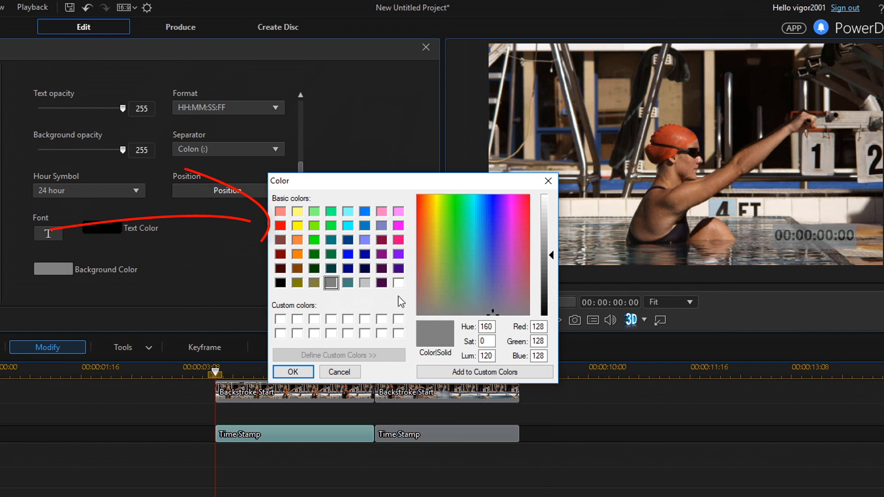
{"action": "left_click", "coordinate": [280, 226]}
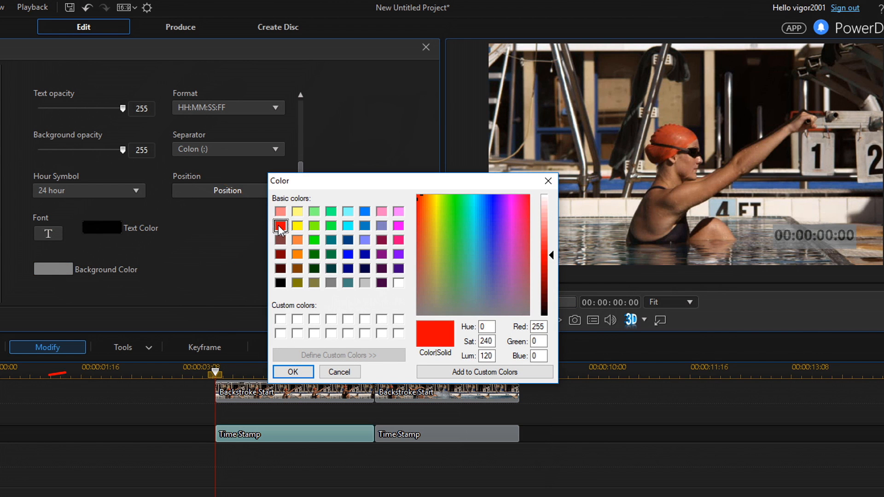
{"action": "left_click", "coordinate": [293, 372]}
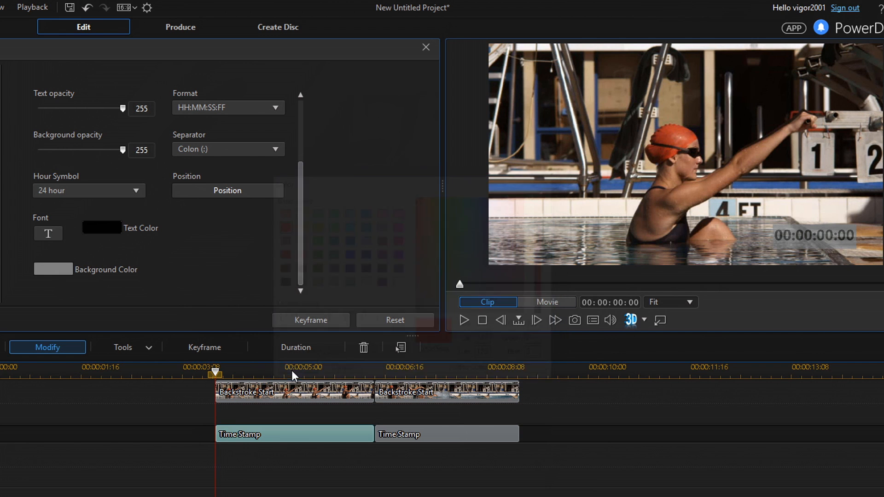
{"action": "left_click", "coordinate": [59, 272]}
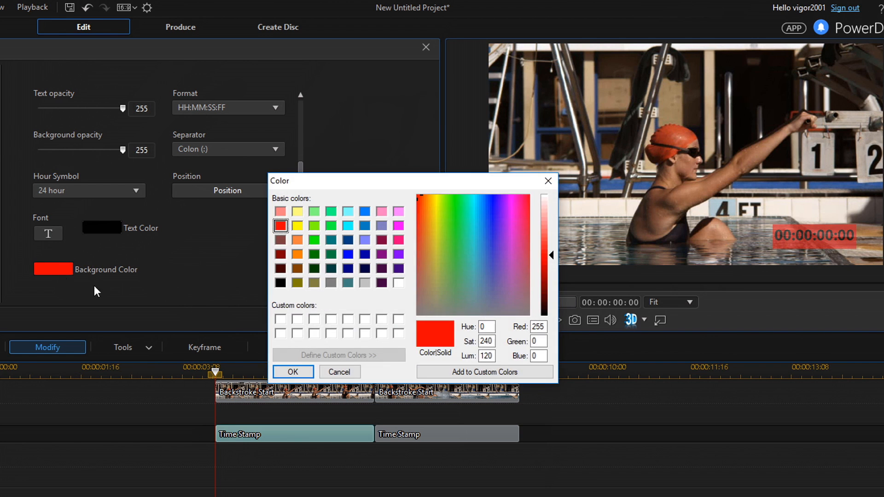
{"action": "left_click", "coordinate": [331, 282]}
{"action": "left_click", "coordinate": [291, 371]}
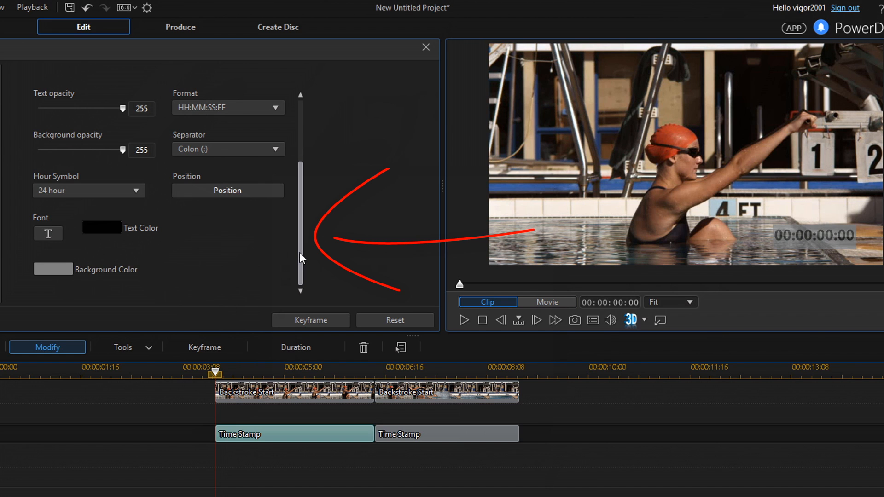
Set the first Time Stamp segment's frame rate to 24 FPS.
{"action": "left_click_drag", "start_coordinate": [300, 253], "coordinate": [304, 181]}
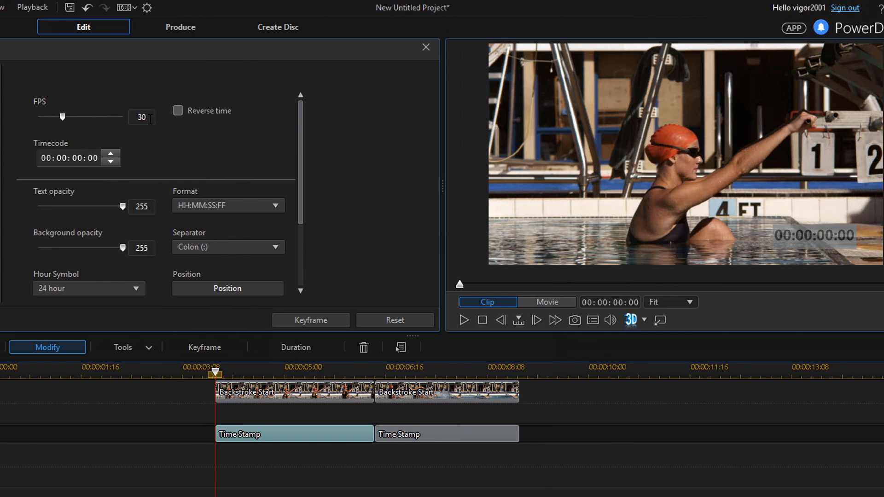
{"action": "left_click_drag", "start_coordinate": [150, 119], "coordinate": [125, 112]}
{"action": "key", "text": "Return"}
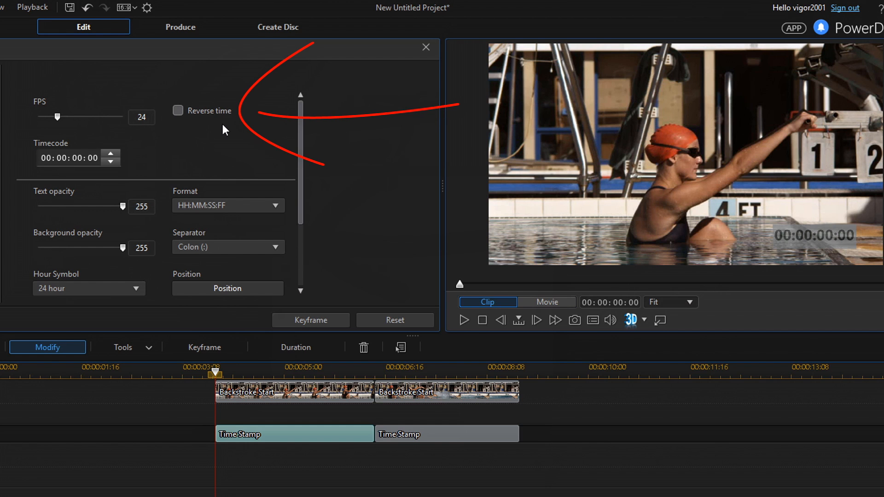
Enable Reverse time for the Time Stamp and set its starting timecode to 00:00:02:15.
{"action": "left_click", "coordinate": [178, 112]}
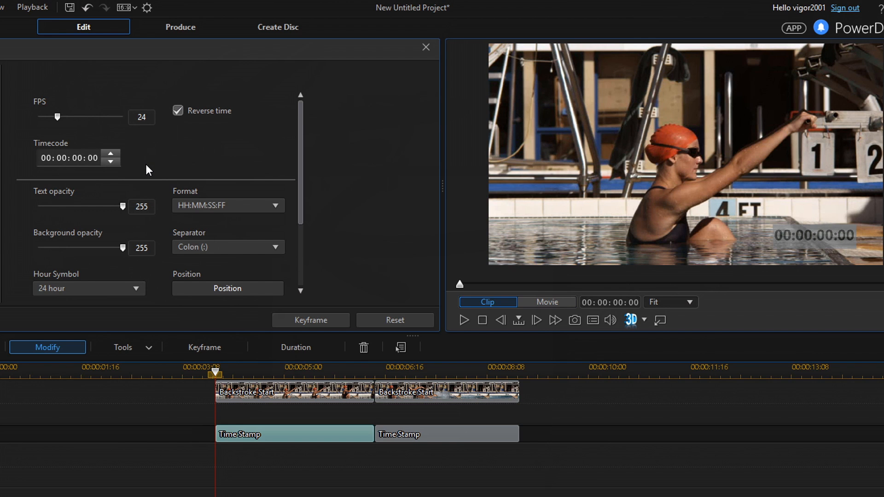
{"action": "left_click", "coordinate": [79, 159]}
{"action": "type", "text": "02:15"}
Try a timecode text opacity of 84, and restore it to 255.
{"action": "left_click_drag", "start_coordinate": [122, 207], "coordinate": [65, 213]}
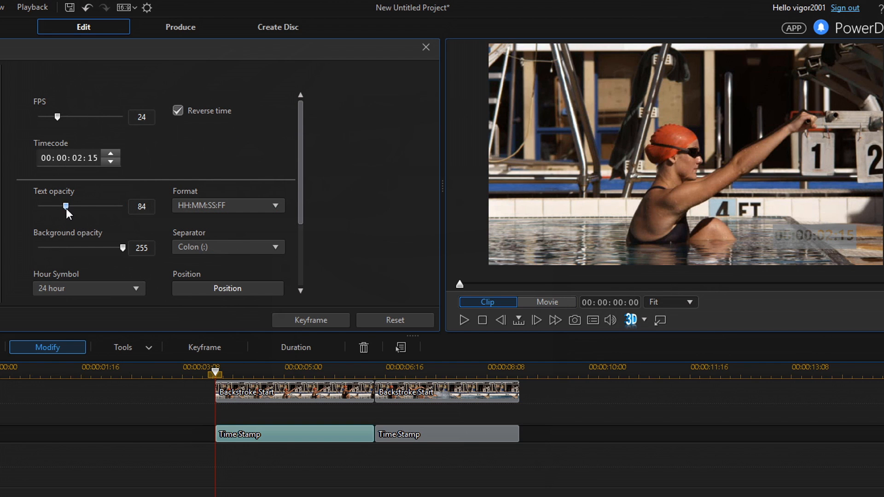
{"action": "left_click_drag", "start_coordinate": [150, 208], "coordinate": [161, 211]}
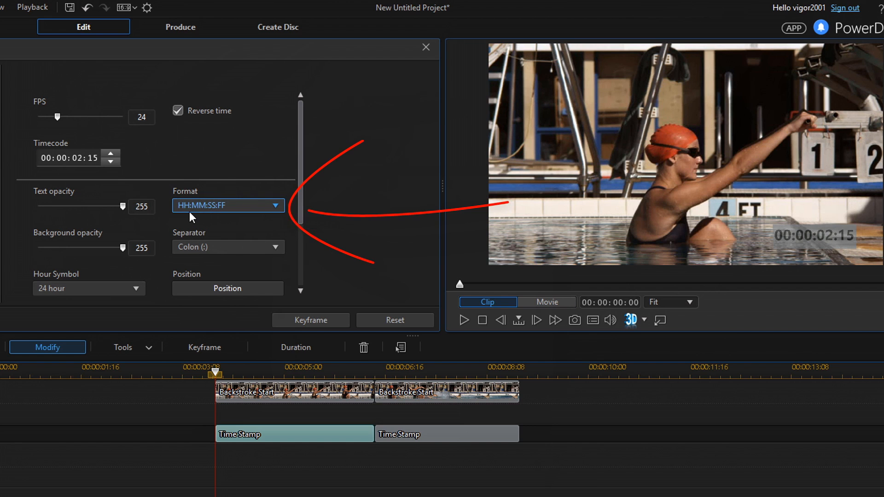
Set the timecode format to MM:SS:FF.
{"action": "left_click", "coordinate": [277, 209]}
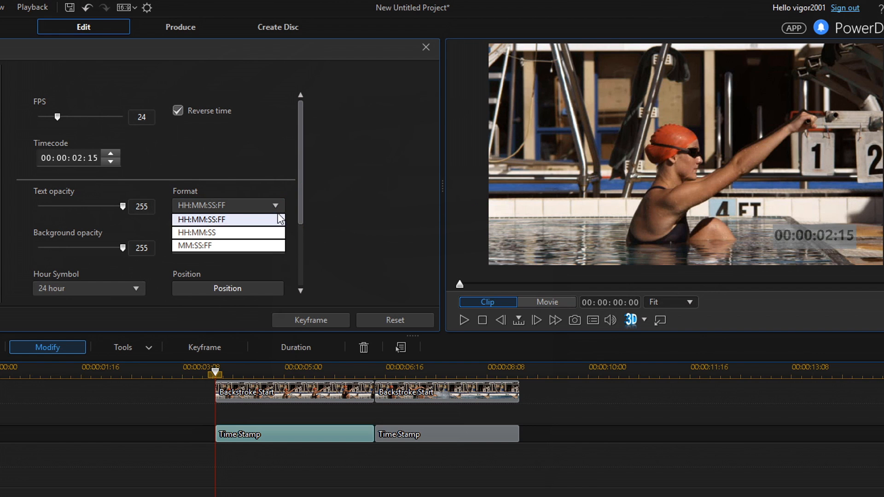
{"action": "left_click", "coordinate": [238, 246]}
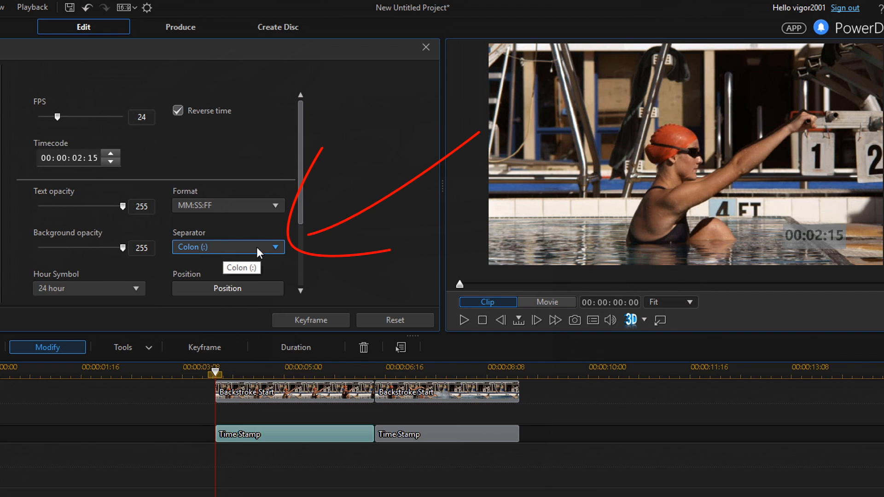
Try the Baseline (_) separator in the timecode, and restore Colon (:).
{"action": "left_click", "coordinate": [281, 250]}
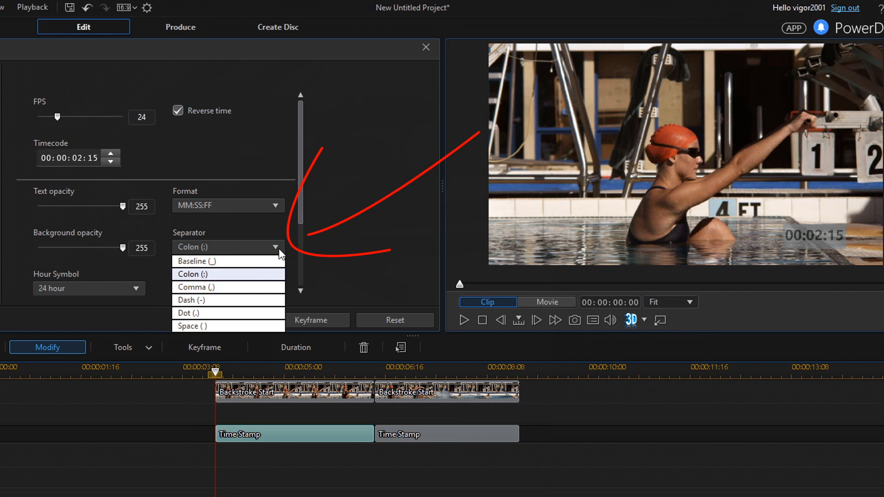
{"action": "left_click", "coordinate": [228, 262]}
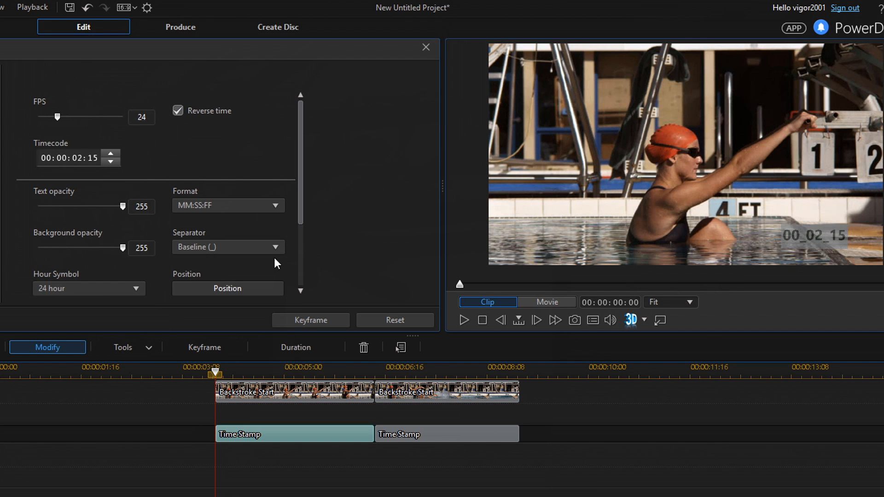
{"action": "left_click", "coordinate": [276, 248]}
{"action": "left_click", "coordinate": [223, 274]}
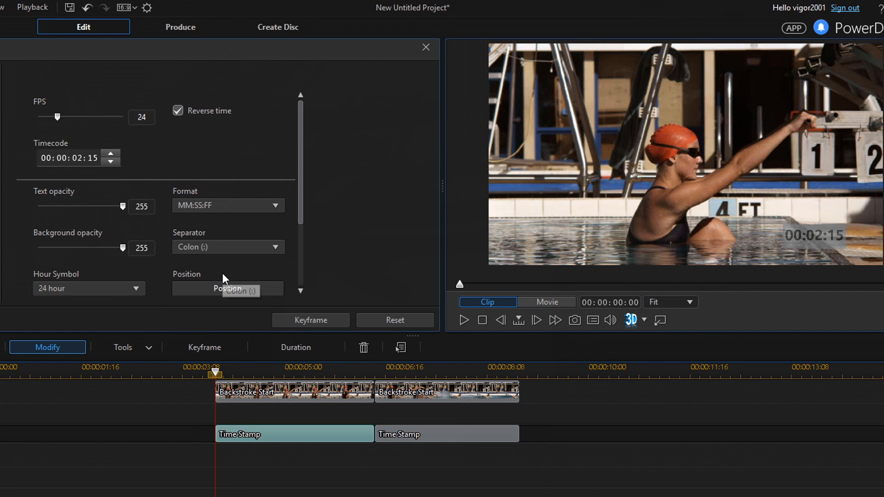
{"action": "left_click", "coordinate": [275, 248]}
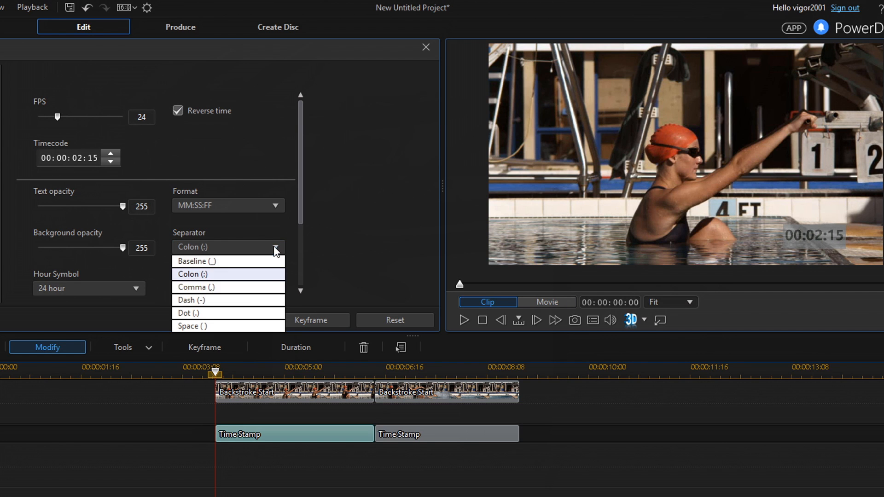
{"action": "left_click", "coordinate": [246, 276]}
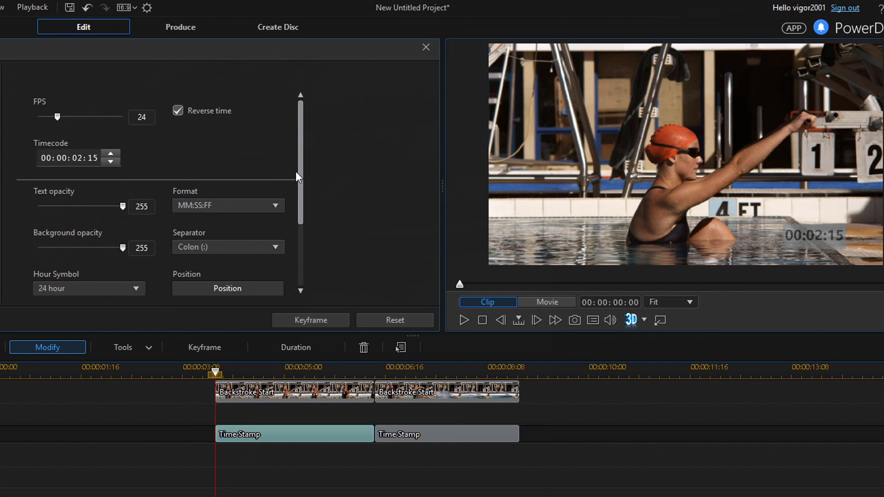
Try the hour symbols 12 hour with AM/PM and 12 hour, and restore 24 hour.
{"action": "left_click_drag", "start_coordinate": [299, 166], "coordinate": [296, 194]}
{"action": "scroll", "coordinate": [289, 224], "scroll_direction": "down", "scroll_amount": 1}
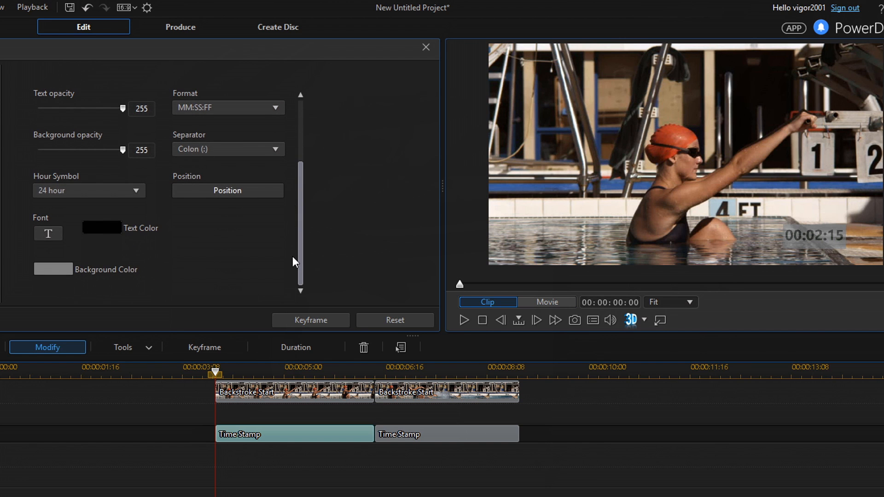
{"action": "left_click", "coordinate": [136, 195]}
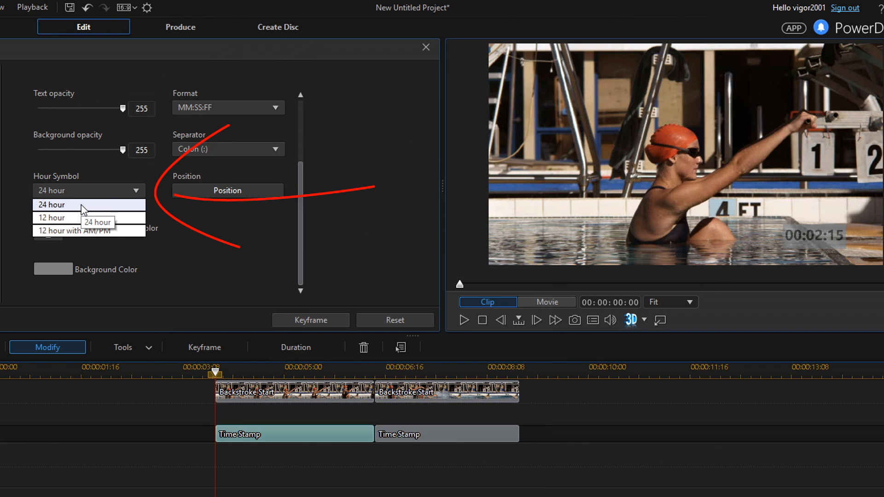
{"action": "left_click", "coordinate": [74, 231]}
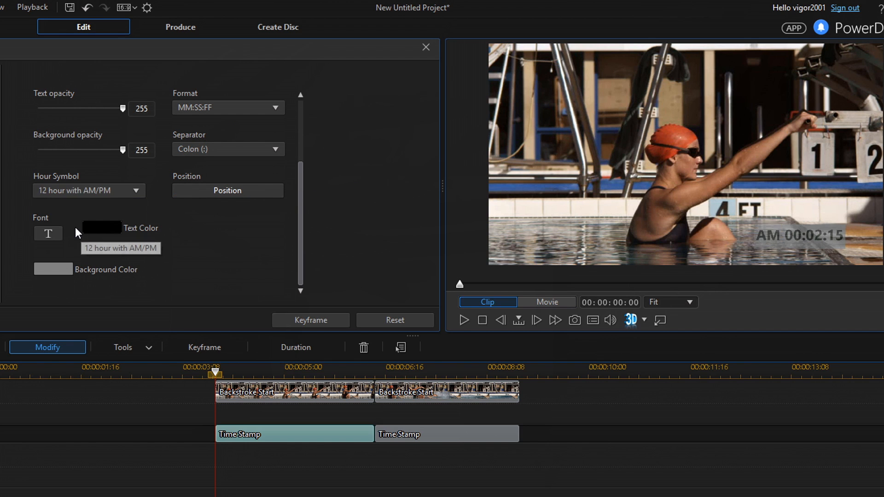
{"action": "left_click", "coordinate": [111, 190]}
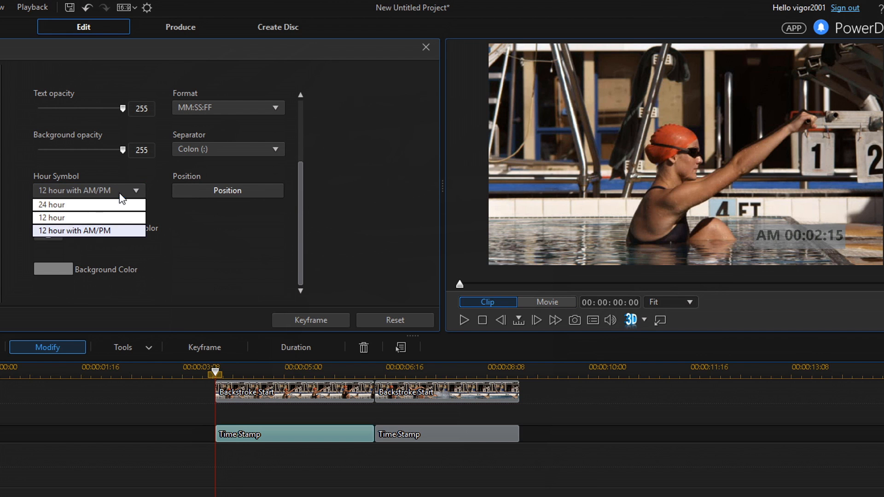
{"action": "left_click", "coordinate": [83, 216]}
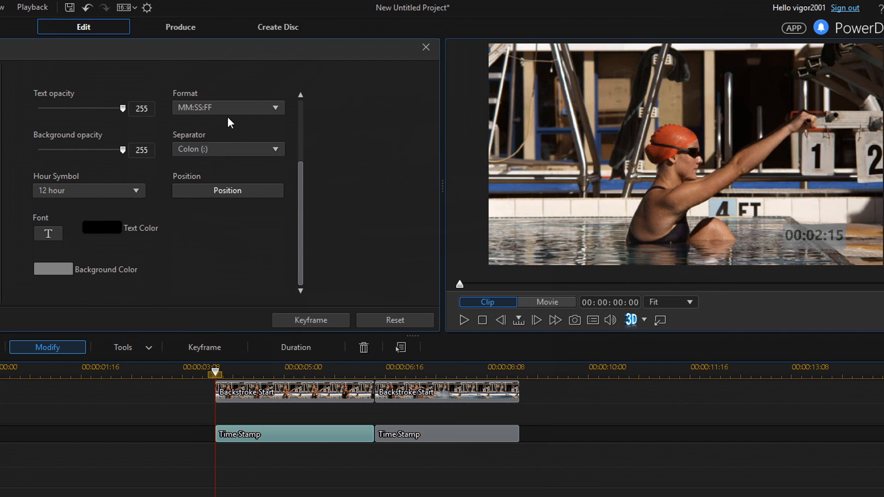
{"action": "left_click", "coordinate": [141, 191]}
{"action": "left_click", "coordinate": [88, 206]}
Try both 12-hour symbols with the HH:MM:SS:FF format, and restore 24 hour and MM:SS:FF.
{"action": "left_click", "coordinate": [276, 107]}
{"action": "left_click", "coordinate": [254, 123]}
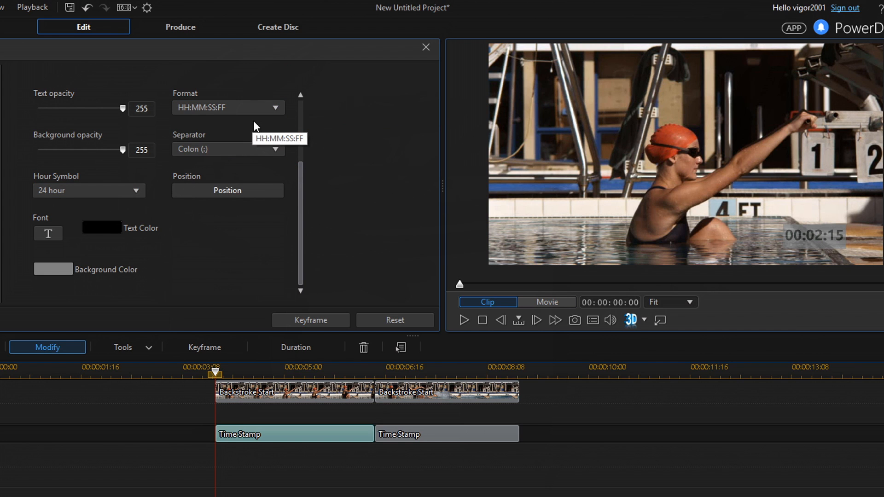
{"action": "left_click", "coordinate": [132, 191]}
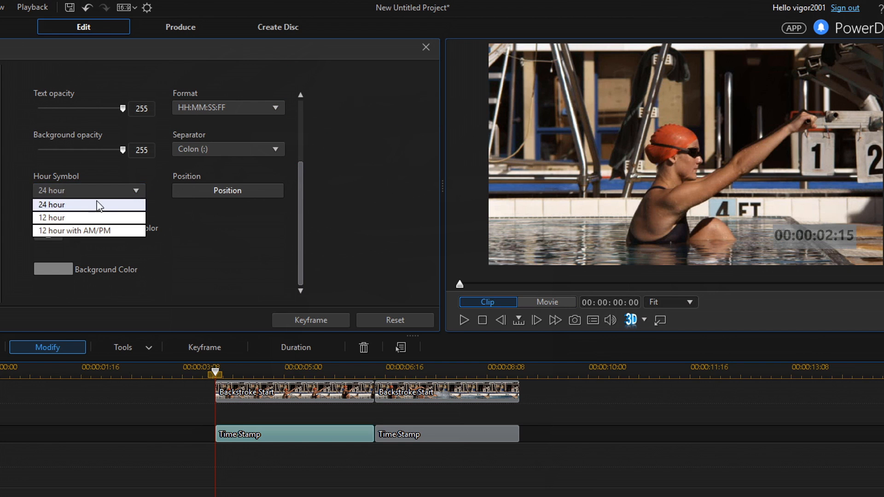
{"action": "left_click", "coordinate": [76, 219]}
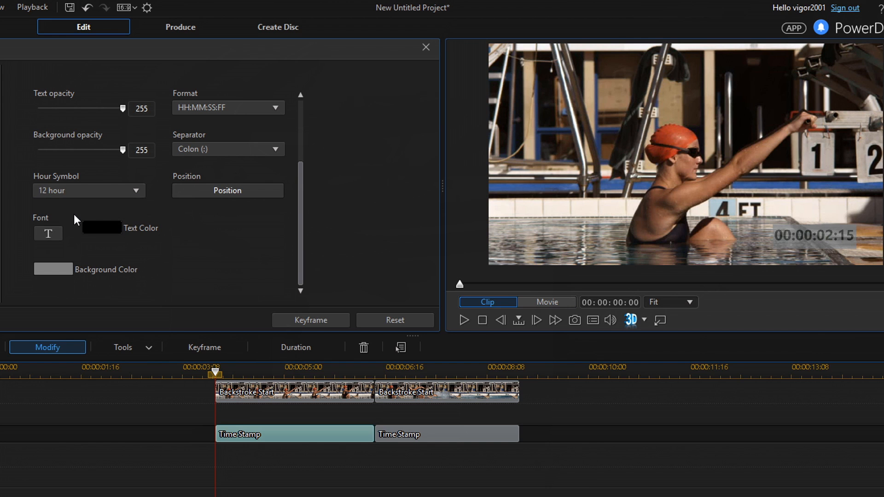
{"action": "left_click", "coordinate": [143, 191]}
{"action": "left_click", "coordinate": [95, 229]}
{"action": "left_click", "coordinate": [142, 190]}
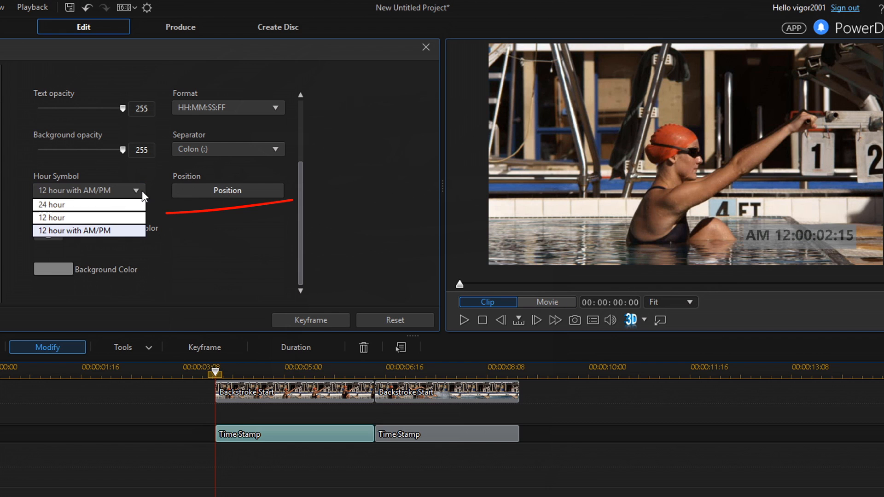
{"action": "left_click", "coordinate": [87, 205]}
{"action": "left_click", "coordinate": [253, 111]}
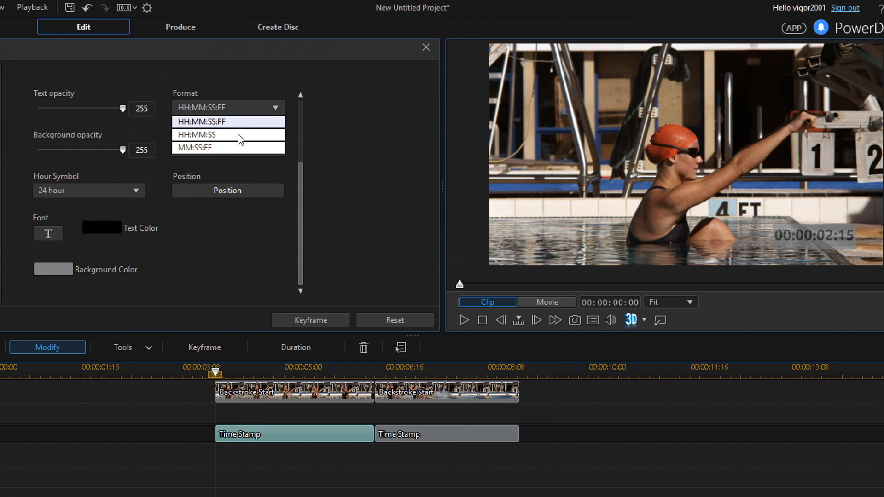
{"action": "left_click", "coordinate": [219, 148]}
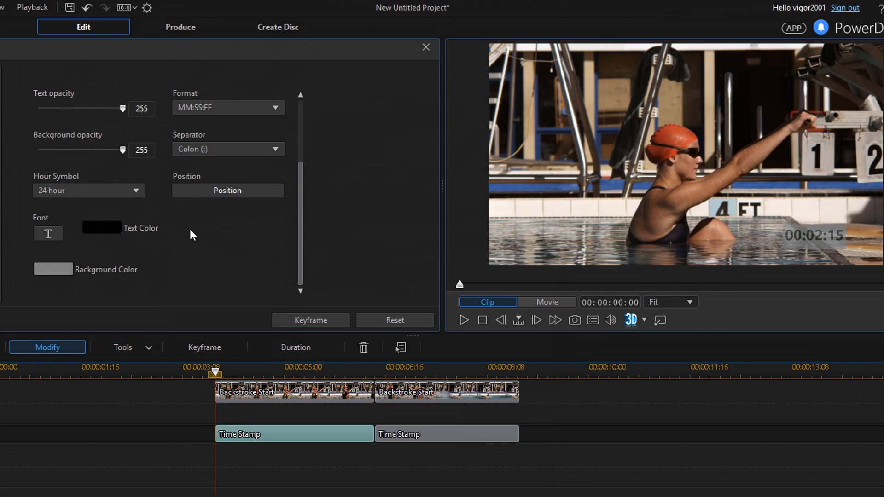
Review the timecode's font, style and size choices and keep the current settings.
{"action": "left_click", "coordinate": [59, 235]}
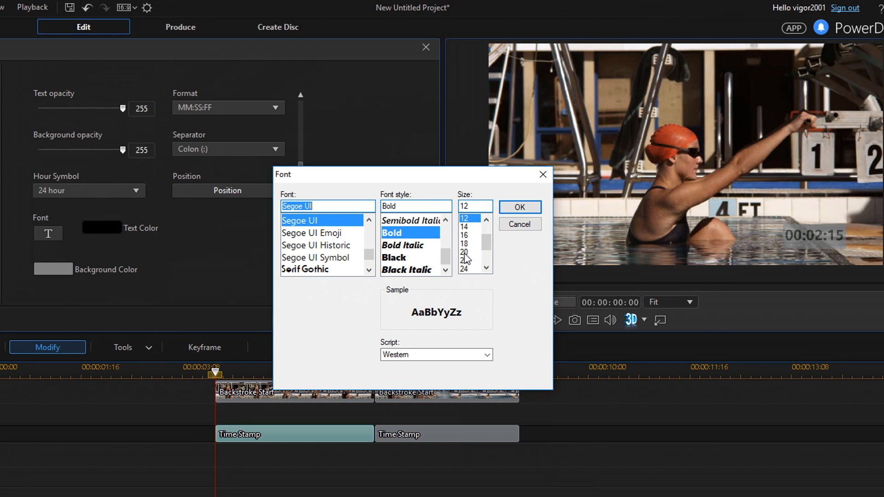
{"action": "left_click", "coordinate": [520, 208]}
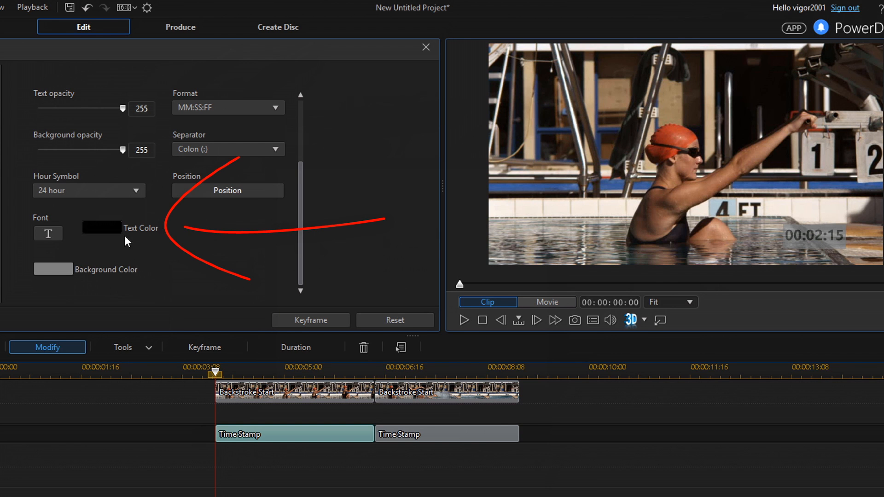
Try red as the timecode's text color, and restore black.
{"action": "left_click", "coordinate": [103, 228]}
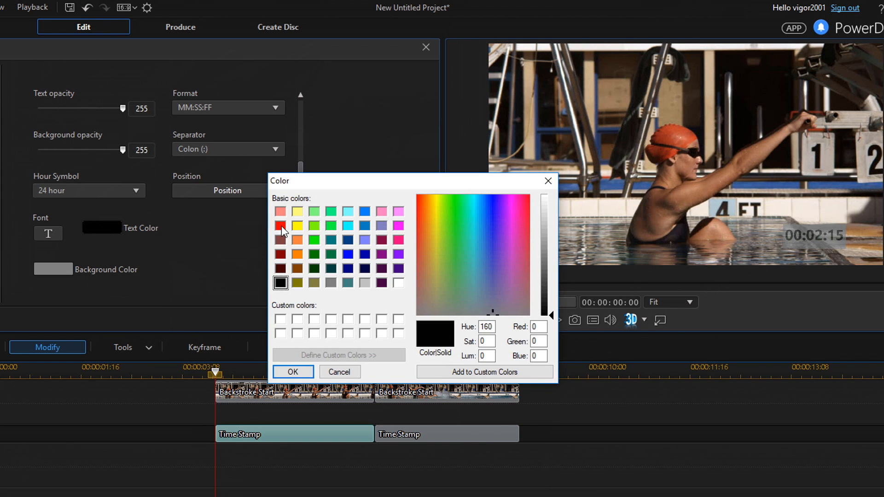
{"action": "left_click", "coordinate": [280, 226]}
{"action": "left_click", "coordinate": [297, 372]}
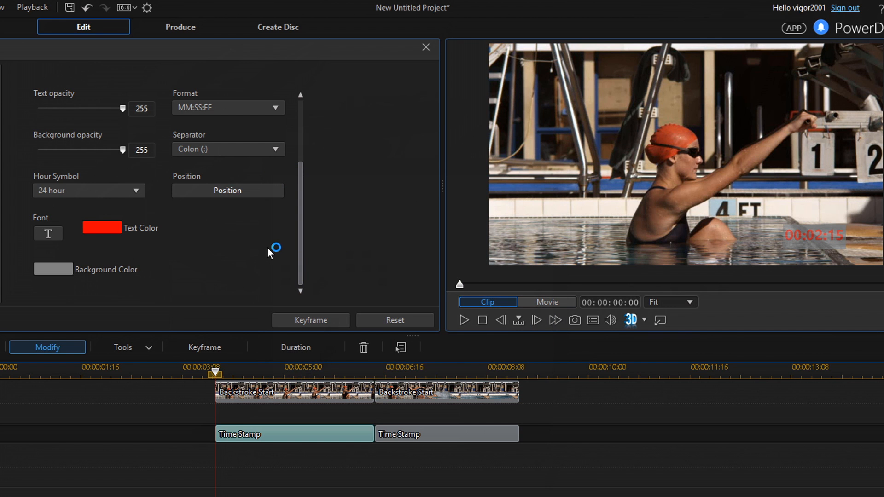
{"action": "left_click", "coordinate": [115, 228]}
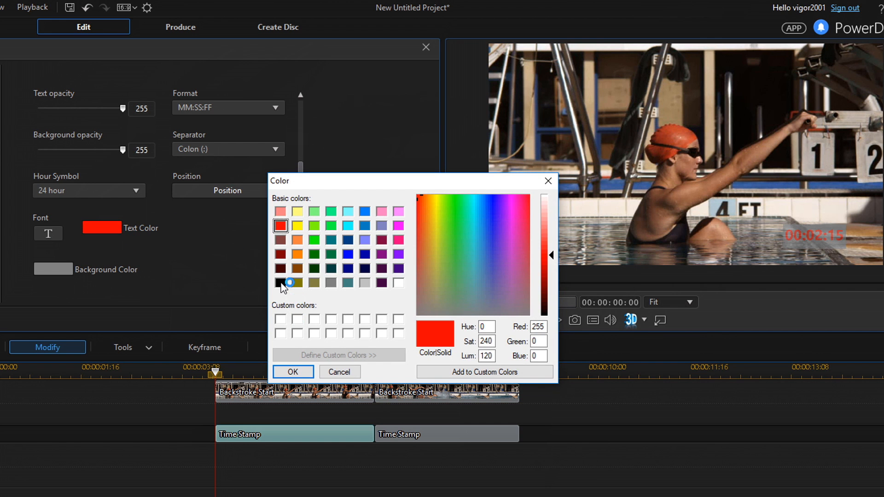
{"action": "left_click", "coordinate": [281, 282]}
{"action": "left_click", "coordinate": [295, 371]}
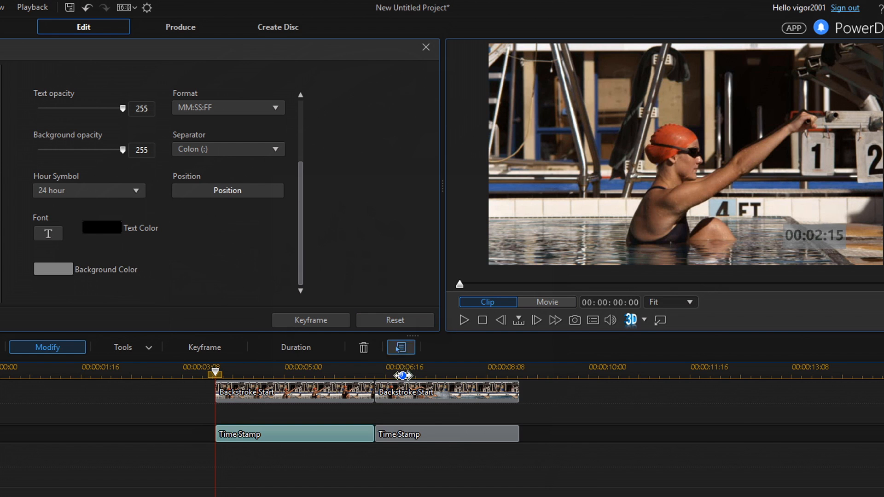
Open the second Time Stamp segment's settings and set its FPS to 24.
{"action": "mouse_move", "coordinate": [440, 436]}
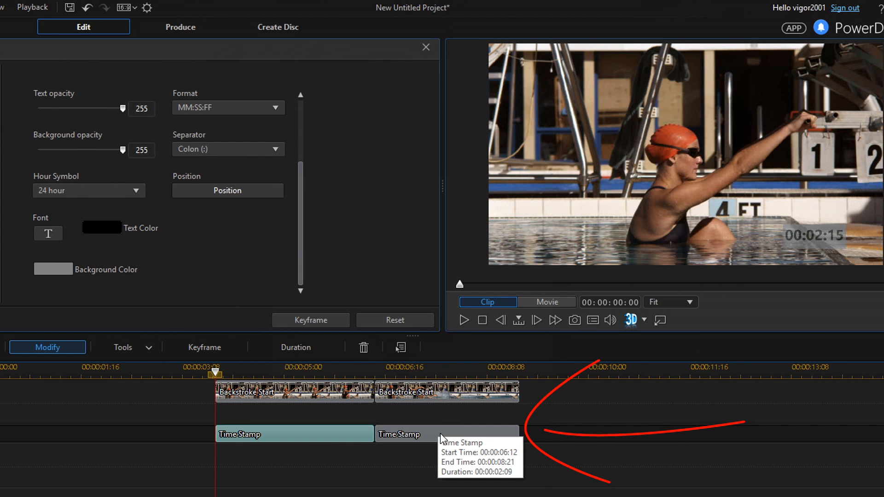
{"action": "left_click", "coordinate": [440, 433]}
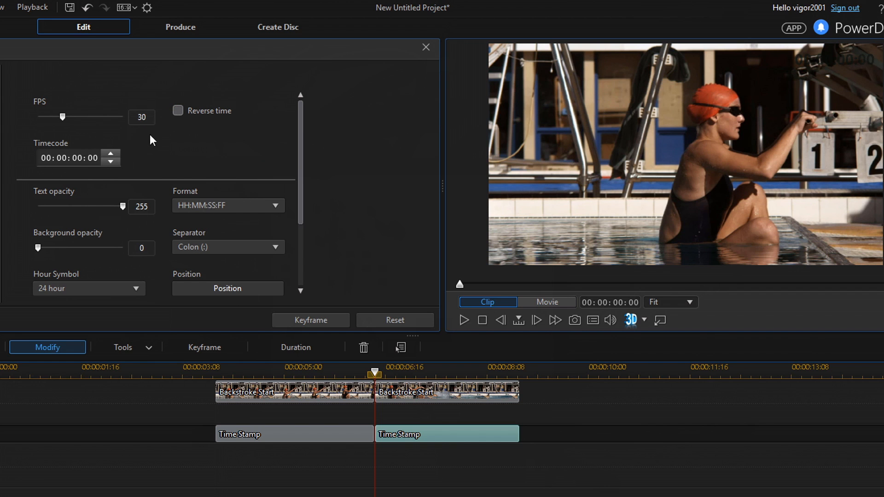
{"action": "left_click", "coordinate": [150, 115]}
{"action": "left_click_drag", "start_coordinate": [150, 114], "coordinate": [131, 106]}
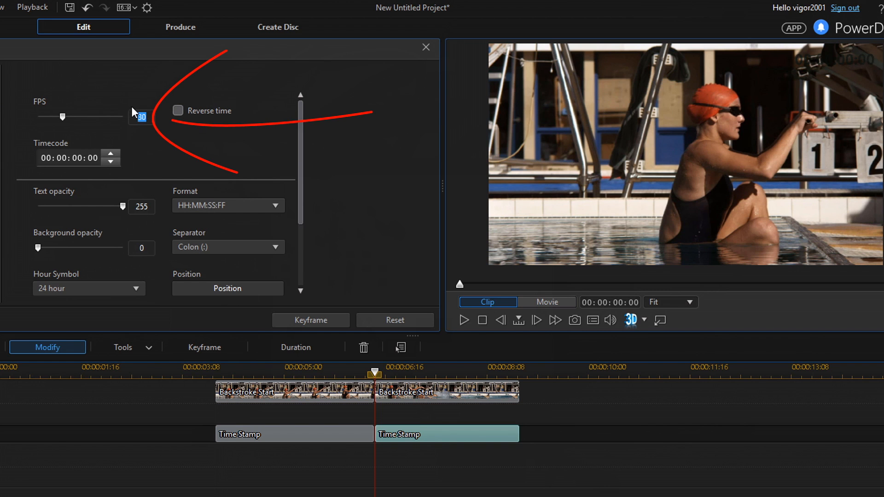
{"action": "type", "text": "24"}
{"action": "key", "text": "Return"}
Set the second segment's format to MM:SS:FF and its background opacity to 255.
{"action": "mouse_move", "coordinate": [299, 142]}
{"action": "left_mouse_down"}
{"action": "mouse_move", "coordinate": [297, 197]}
{"action": "mouse_move", "coordinate": [304, 187]}
{"action": "left_mouse_up"}
{"action": "left_click", "coordinate": [275, 137]}
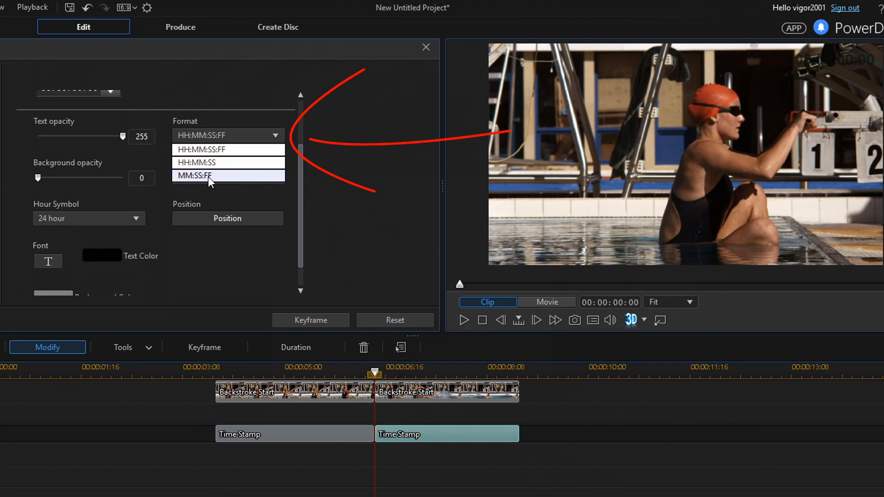
{"action": "left_click", "coordinate": [206, 178]}
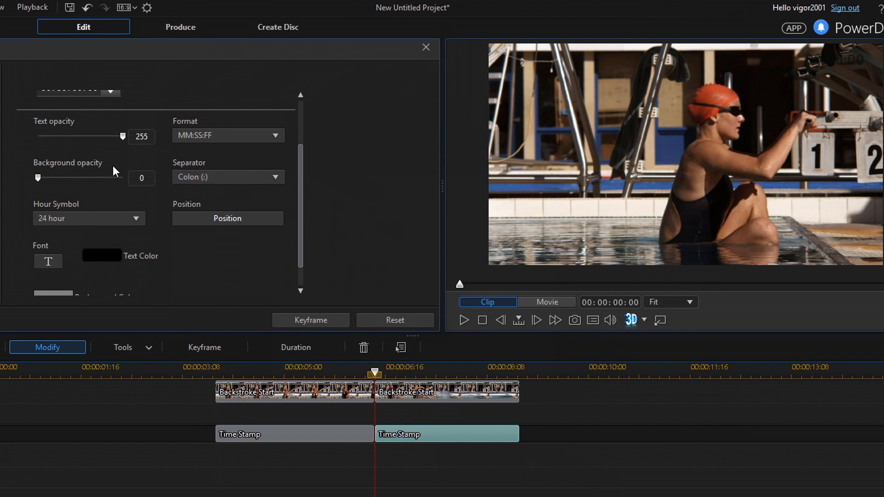
{"action": "left_click_drag", "start_coordinate": [39, 178], "coordinate": [123, 179]}
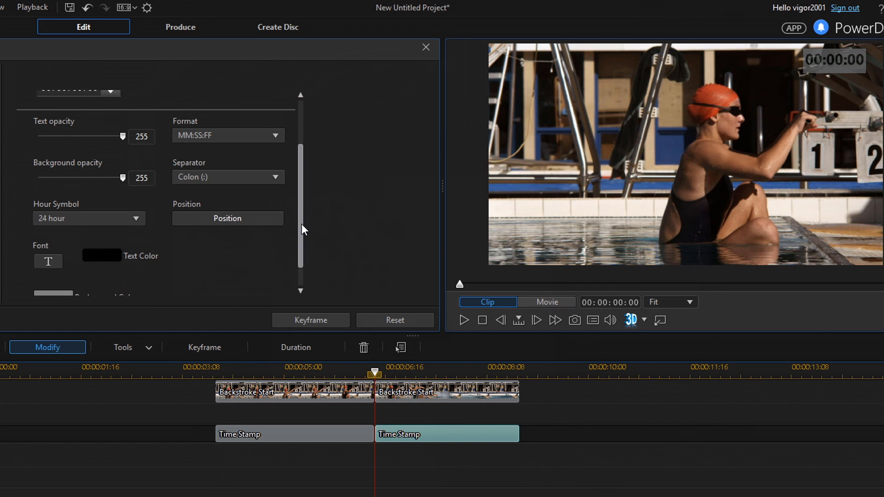
Reposition the second segment's timecode over the water in the lower-left corner of the video frame.
{"action": "left_click_drag", "start_coordinate": [302, 224], "coordinate": [309, 247]}
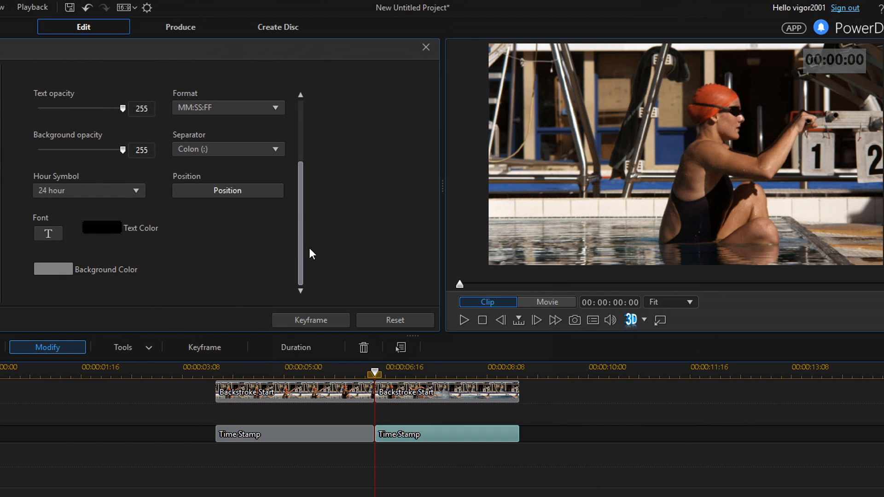
{"action": "left_click", "coordinate": [233, 192]}
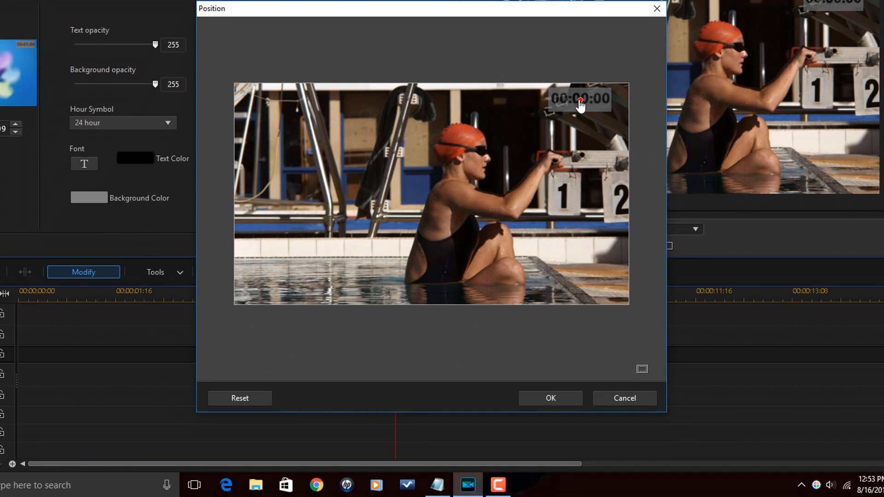
{"action": "left_click", "coordinate": [285, 116]}
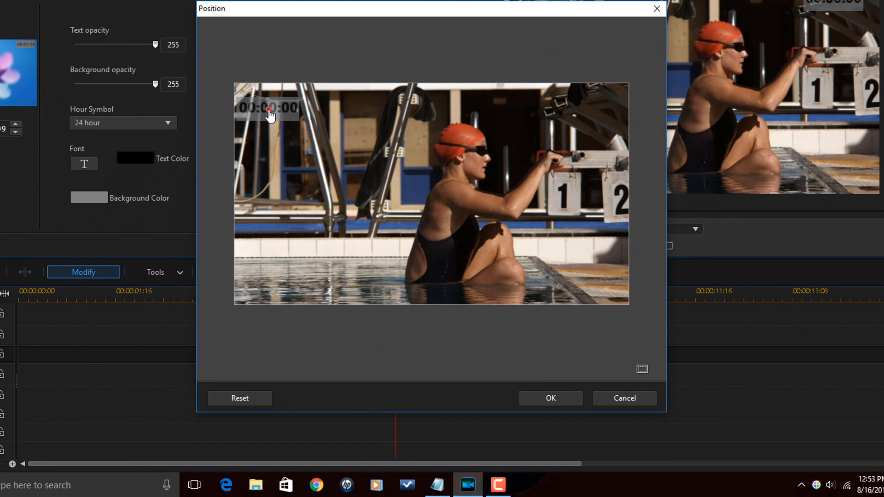
{"action": "left_click", "coordinate": [298, 238]}
{"action": "left_click_drag", "start_coordinate": [298, 237], "coordinate": [283, 276]}
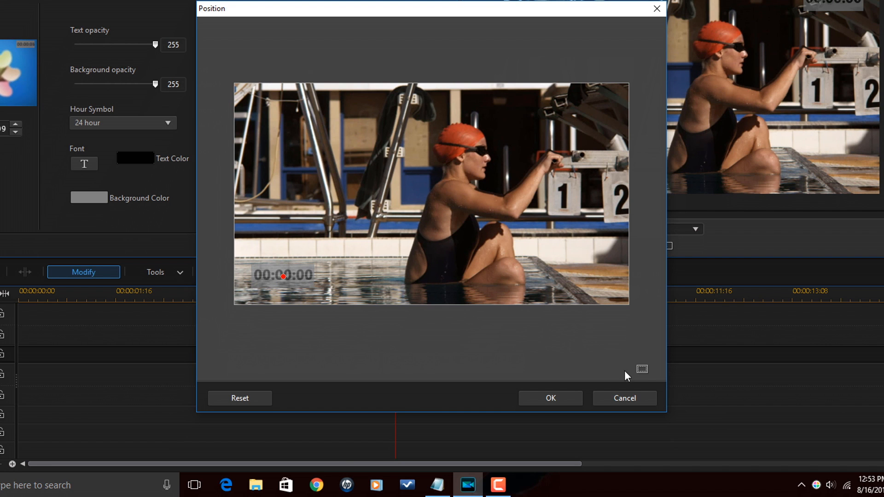
Use the TV Safe Zone guide to nudge the timecode inside the safe area, turn the guide off and accept the position.
{"action": "left_click", "coordinate": [641, 369]}
{"action": "mouse_move", "coordinate": [682, 393]}
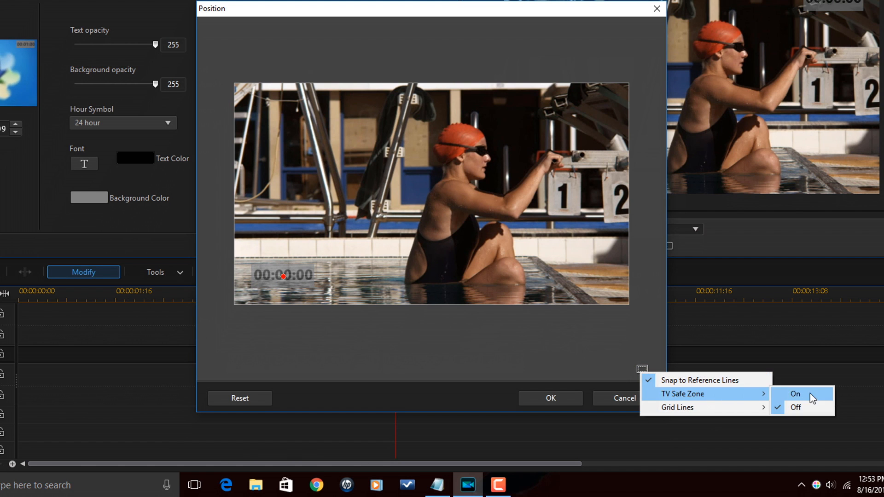
{"action": "left_click", "coordinate": [810, 395]}
{"action": "left_click_drag", "start_coordinate": [286, 280], "coordinate": [292, 279]}
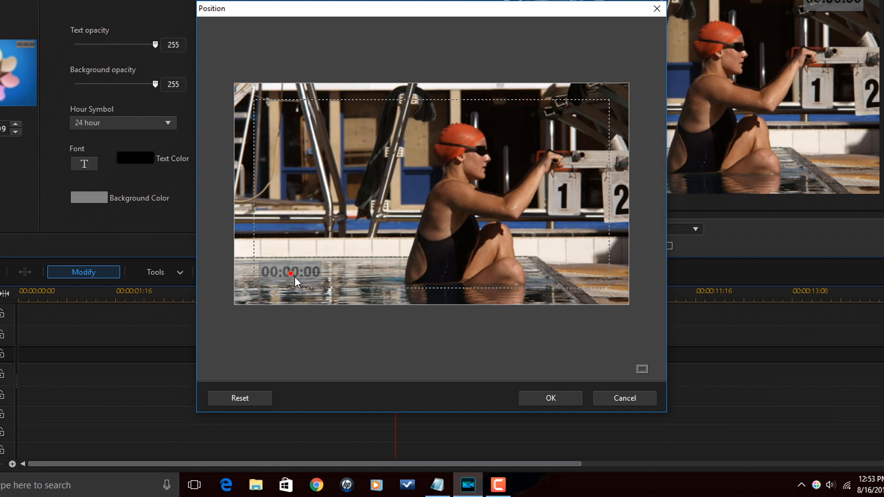
{"action": "left_click", "coordinate": [641, 373]}
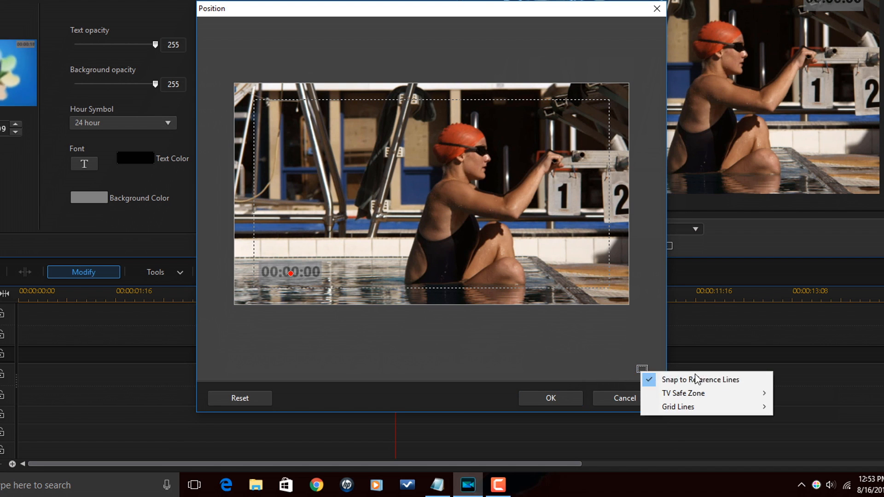
{"action": "mouse_move", "coordinate": [740, 393]}
{"action": "left_click", "coordinate": [801, 407]}
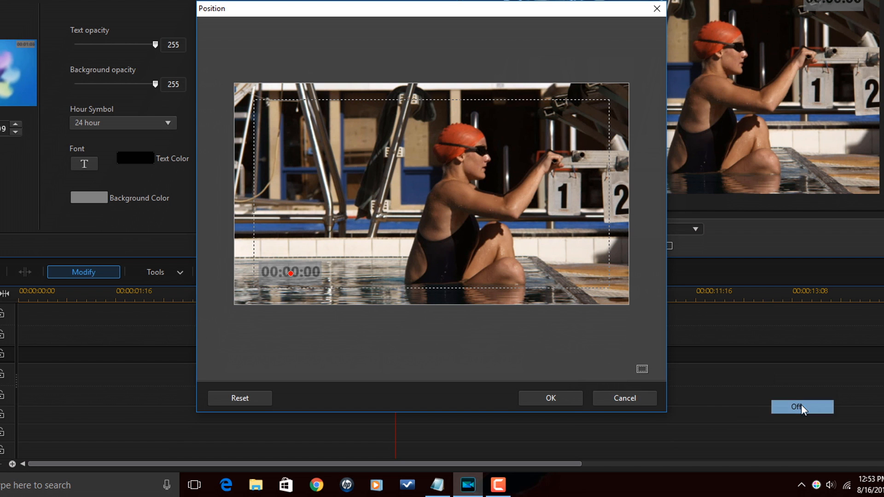
{"action": "left_click", "coordinate": [555, 397]}
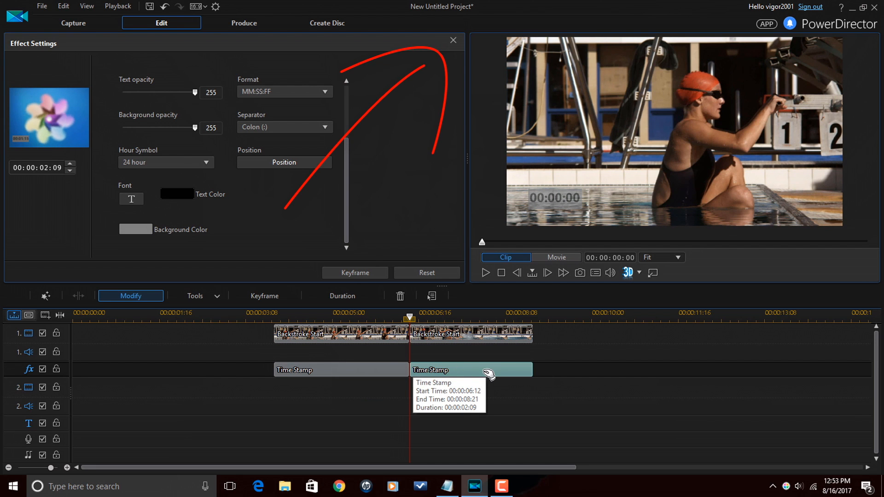
Close the effect settings and play the movie from just before the first segment to check both time stamps.
{"action": "left_click", "coordinate": [453, 40]}
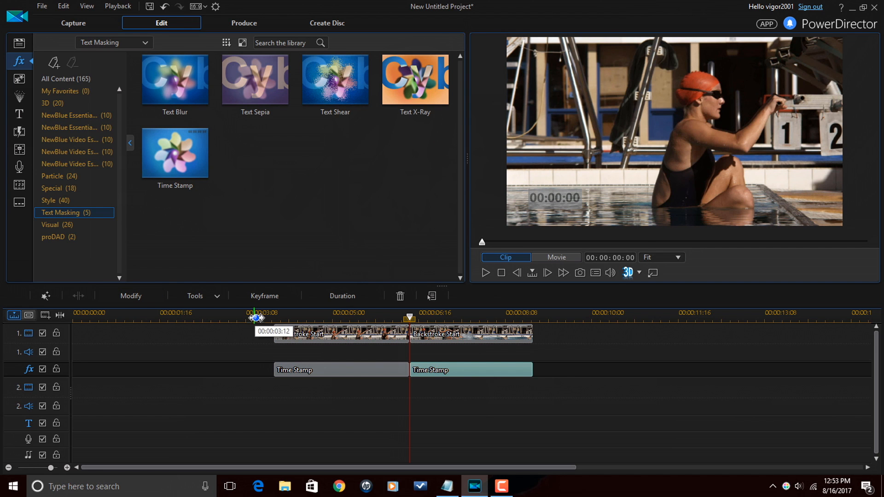
{"action": "left_click", "coordinate": [267, 316]}
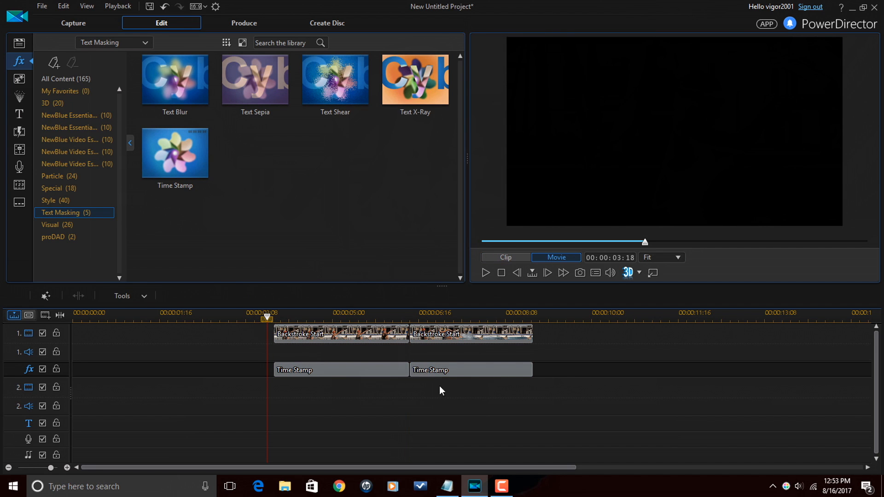
{"action": "left_click", "coordinate": [269, 317]}
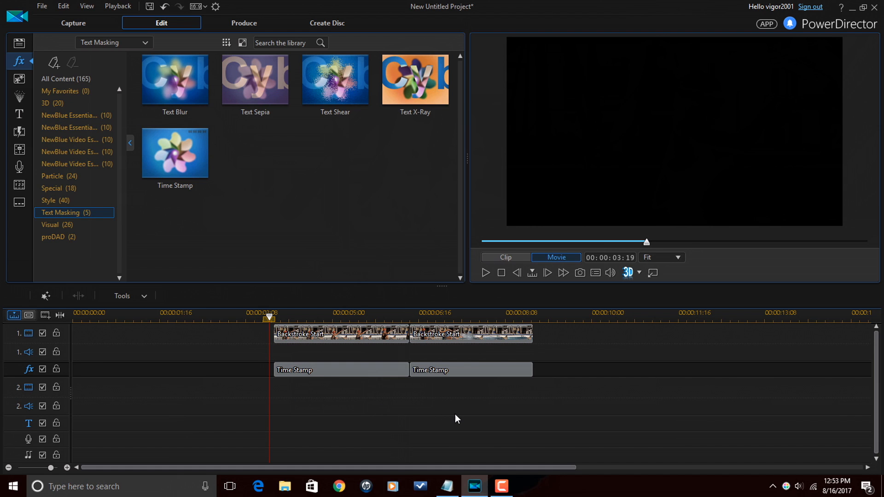
{"action": "key", "text": "space"}
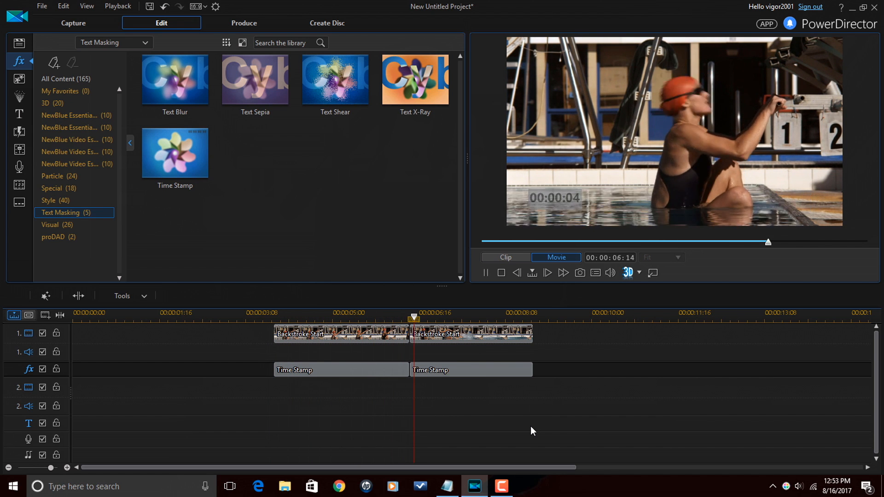
{"action": "key", "text": "space"}
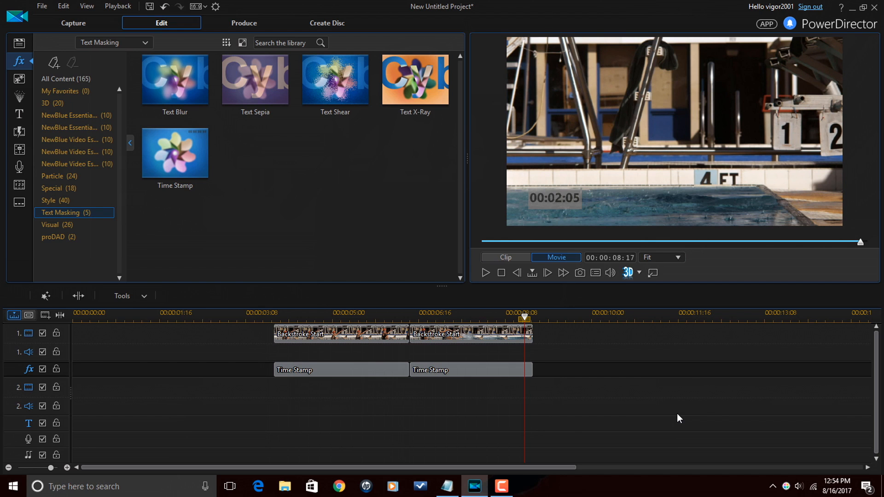